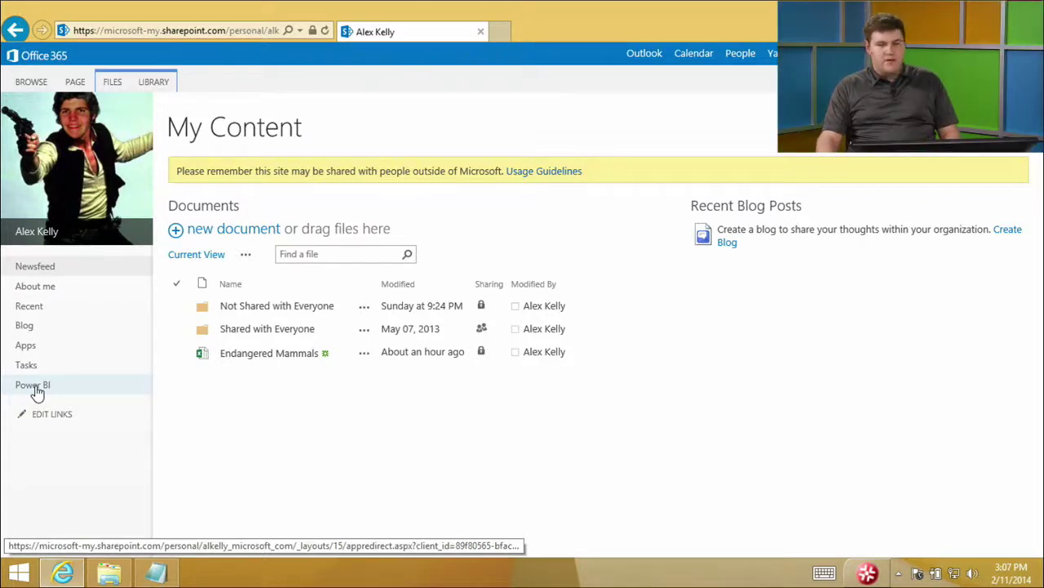
# Open the Power BI site from My Content, reload it, and look over its featured reports, featured questions and documents.
pyautogui.click(36, 390)
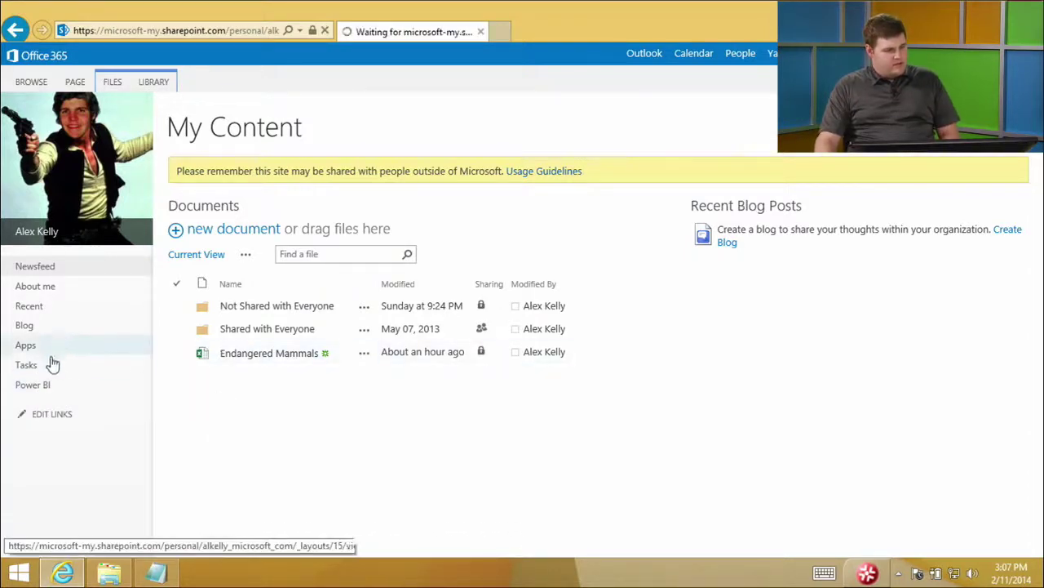
pyautogui.click(41, 390)
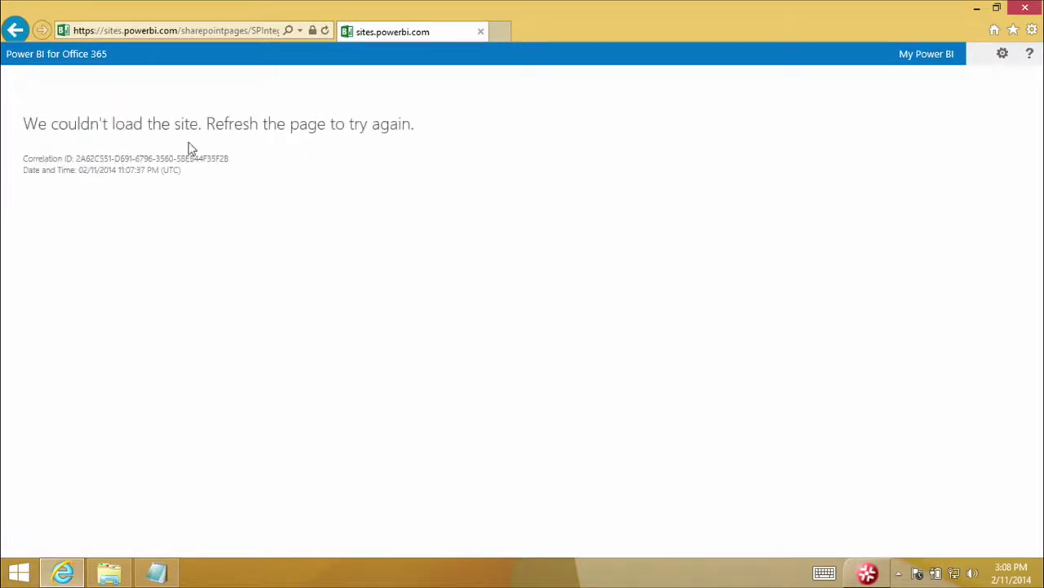
pyautogui.click(325, 31)
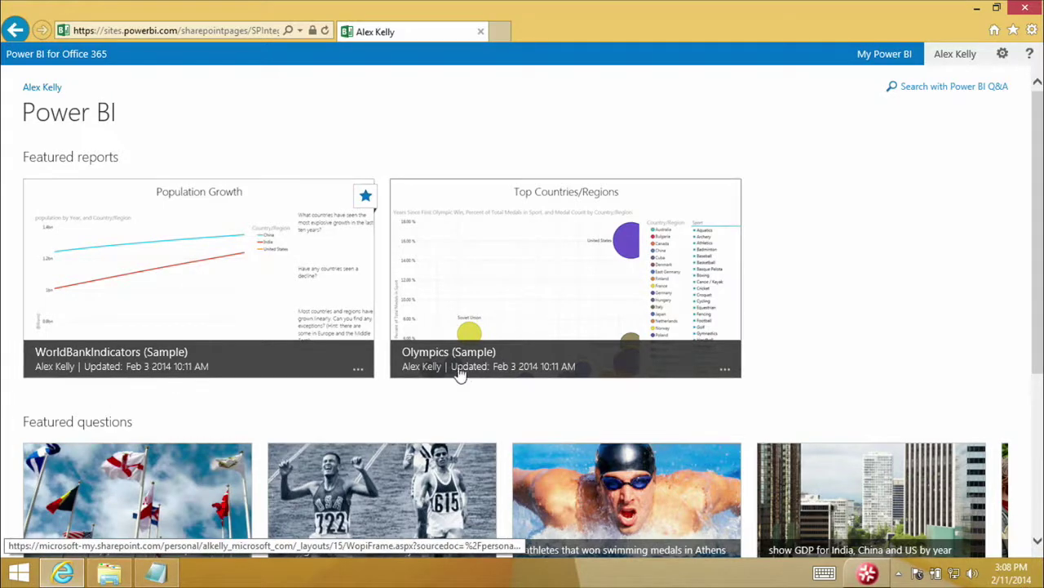
pyautogui.scroll(-1, 281, 310)
pyautogui.scroll(-2, 285, 308)
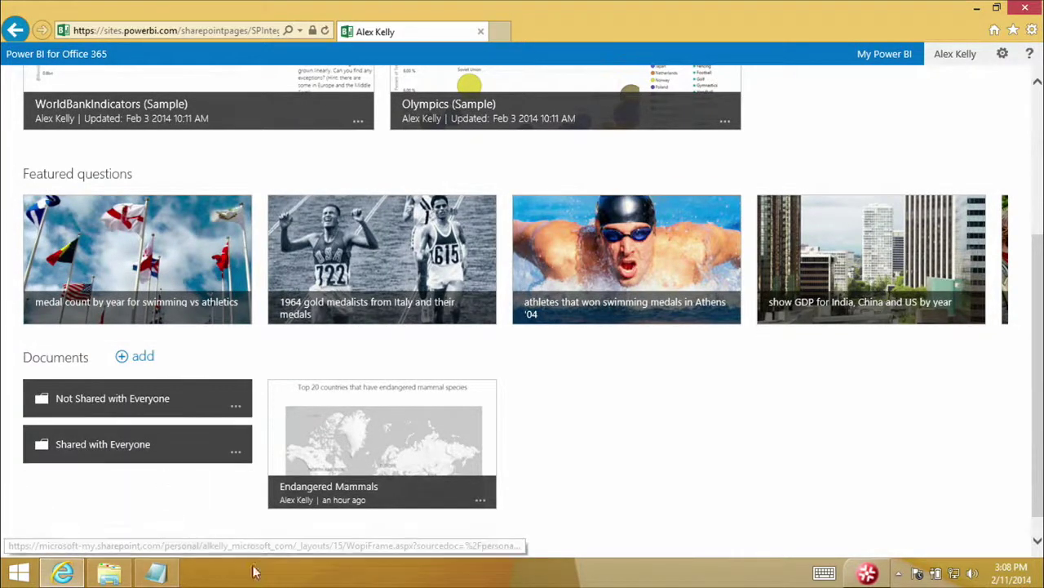
pyautogui.scroll(3, 245, 546)
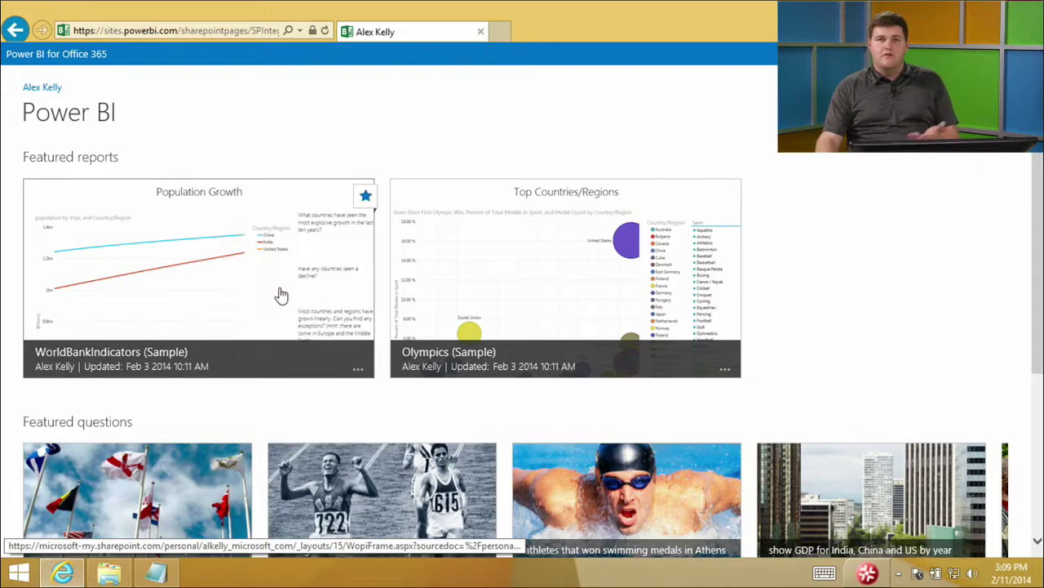
# Upload the U.S. National Parks workbook from New folder on the F: drive to the Power BI documents, keeping overwriting of existing files enabled.
pyautogui.scroll(-3, 279, 292)
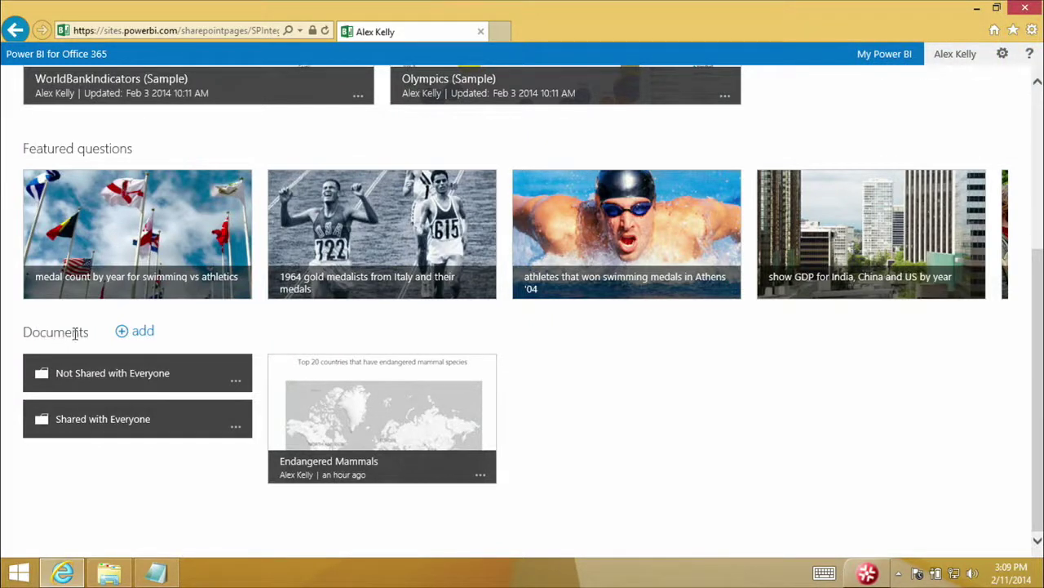
pyautogui.click(128, 334)
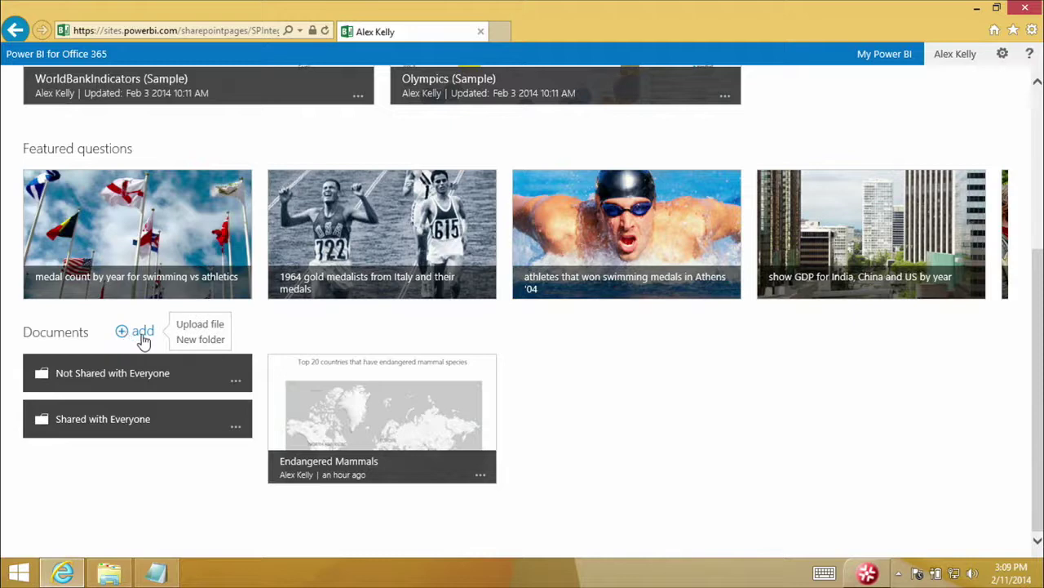
pyautogui.click(200, 327)
pyautogui.click(651, 275)
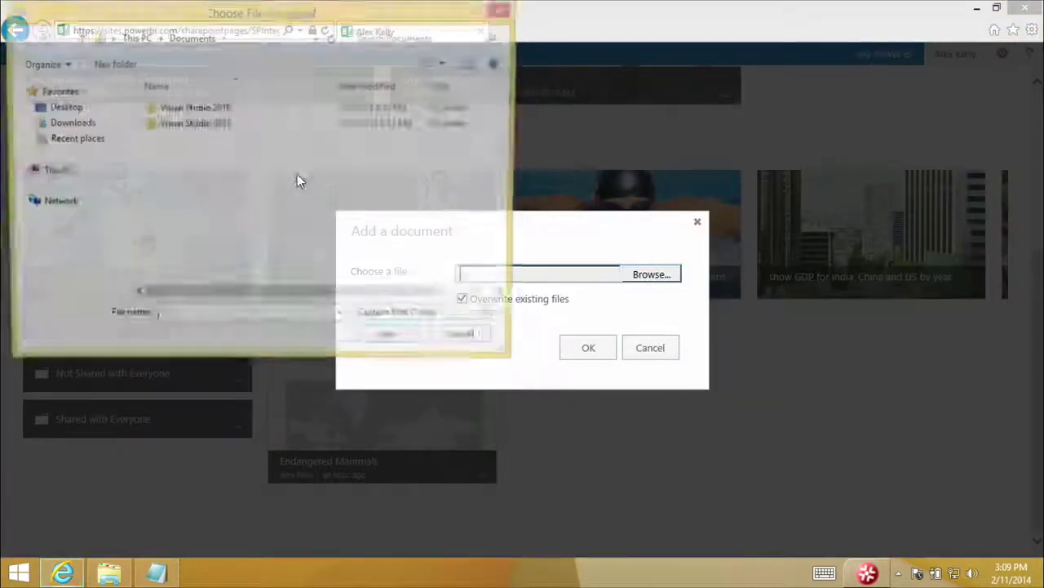
pyautogui.click(49, 106)
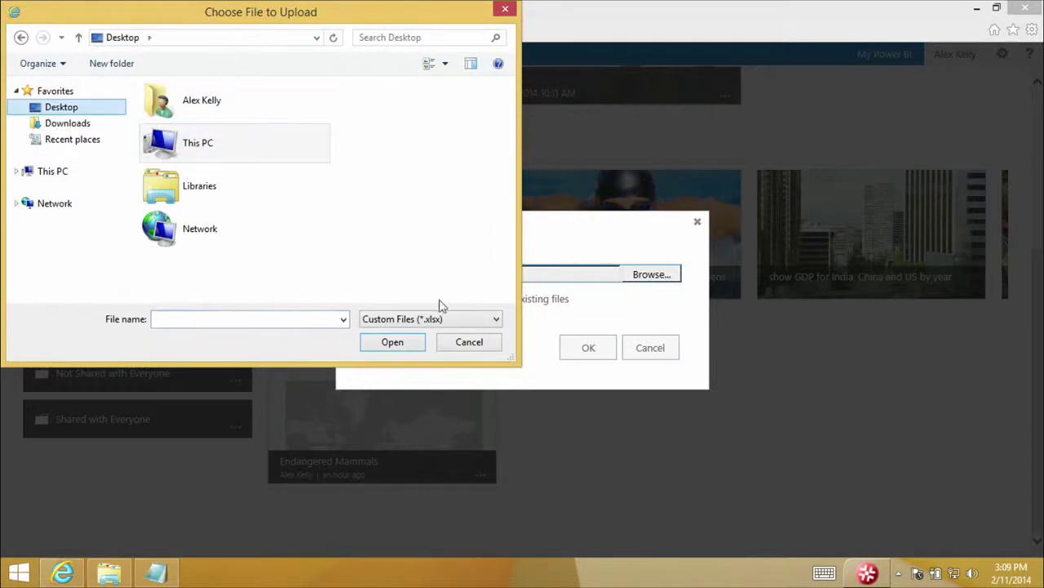
pyautogui.click(65, 124)
pyautogui.click(62, 108)
pyautogui.doubleClick(193, 150)
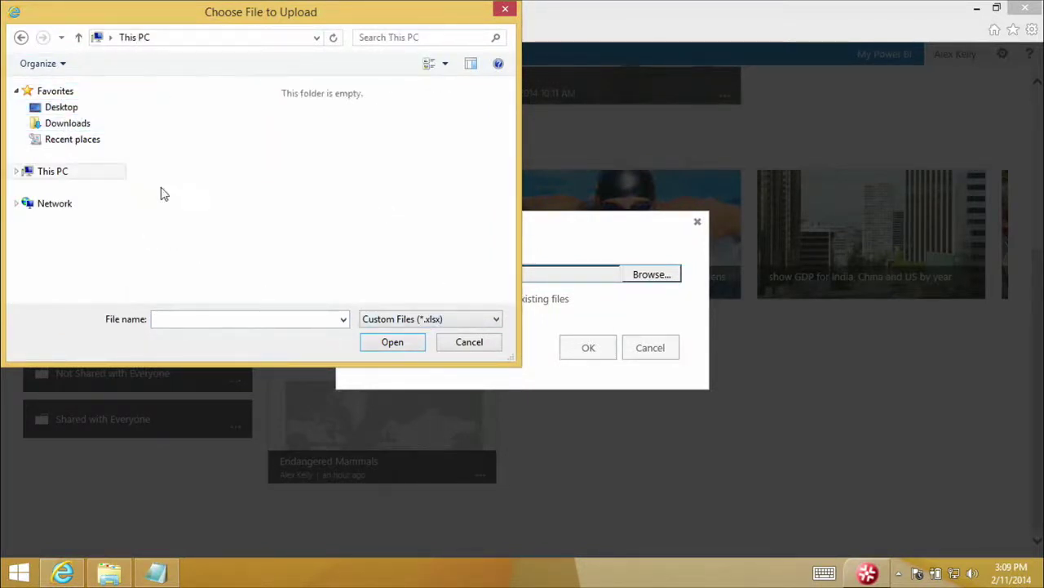
pyautogui.scroll(-3, 163, 196)
pyautogui.doubleClick(213, 285)
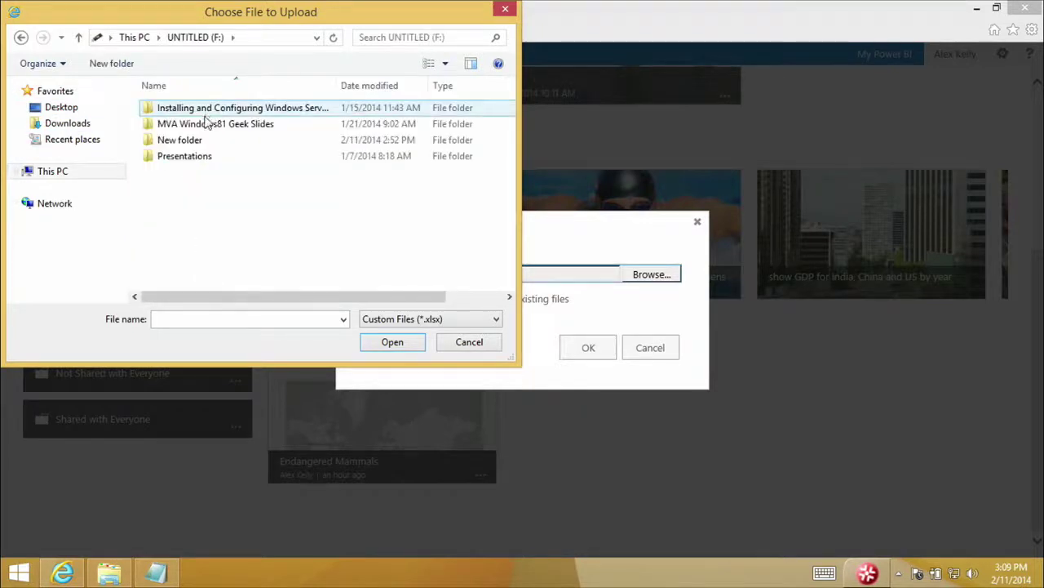
pyautogui.doubleClick(195, 140)
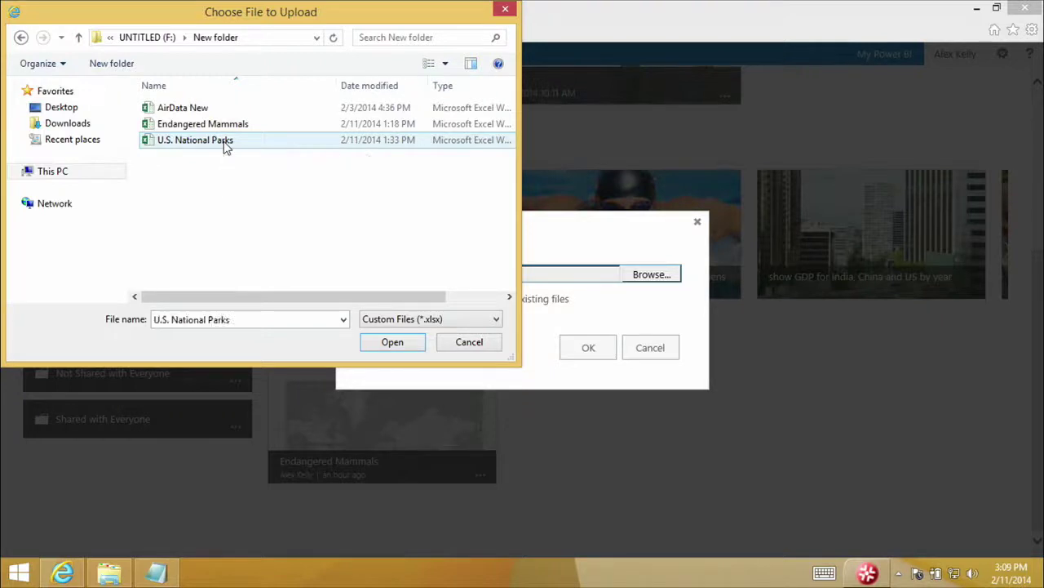
pyautogui.doubleClick(226, 145)
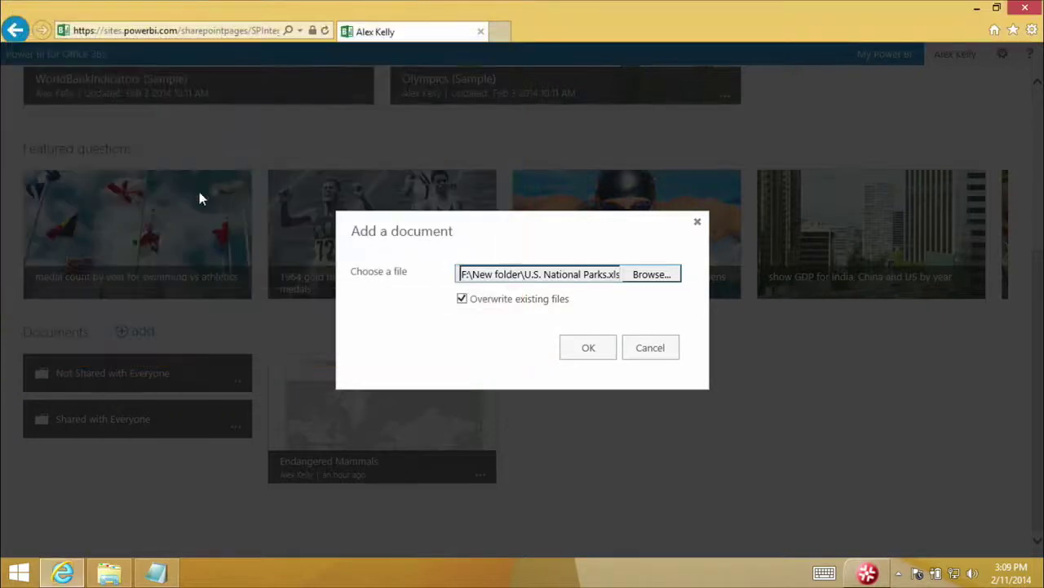
pyautogui.click(606, 351)
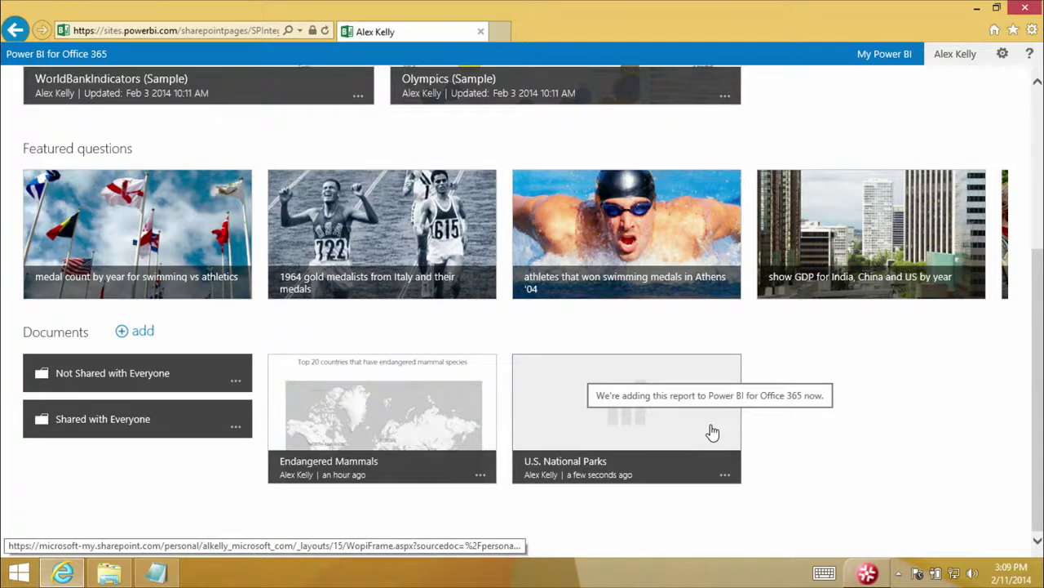
# Upload AirData New.xlsx from New folder on the F: drive to the Power BI documents.
pyautogui.click(122, 330)
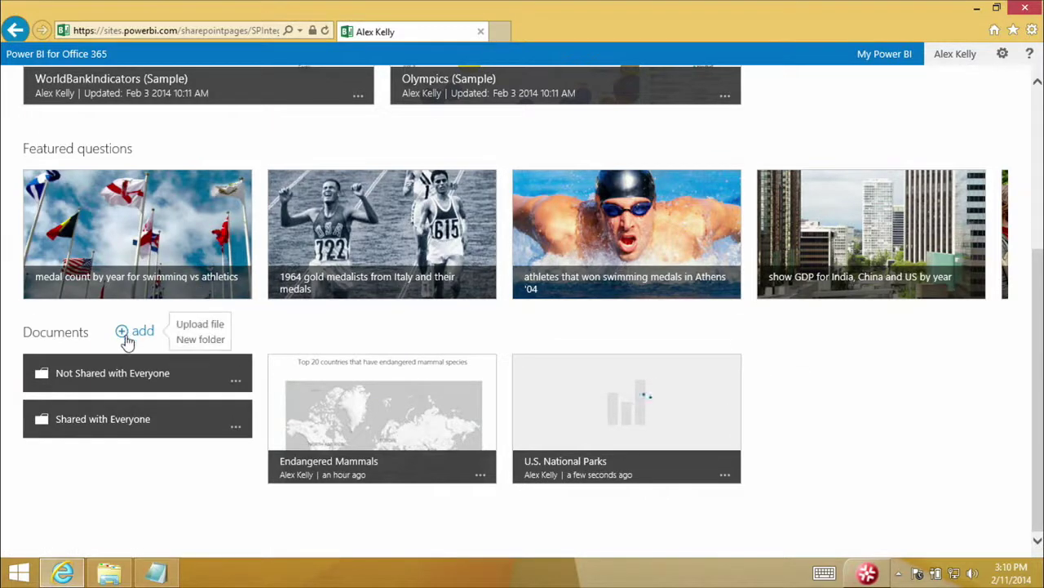
pyautogui.click(196, 327)
pyautogui.click(652, 275)
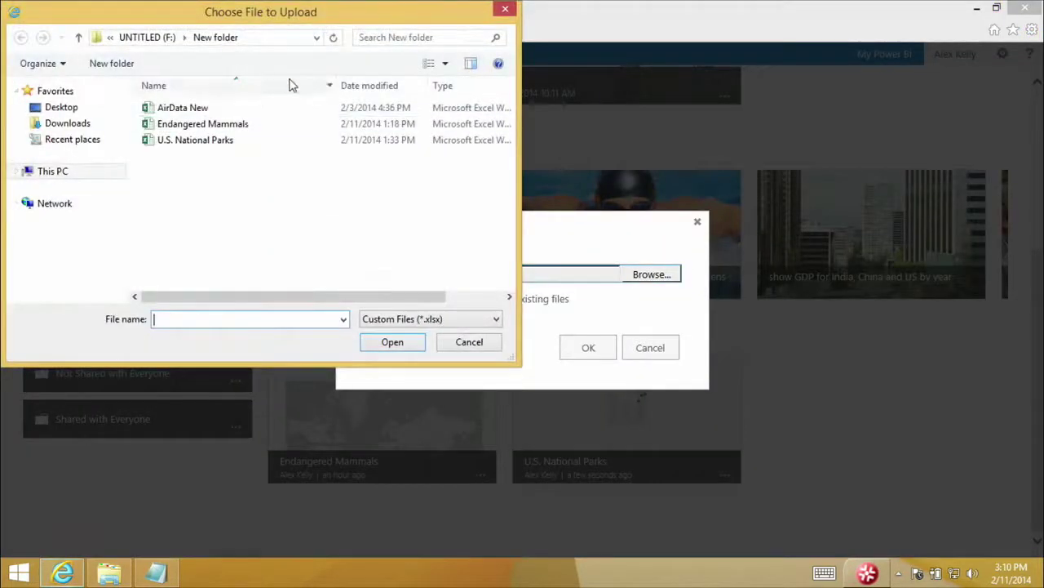
pyautogui.doubleClick(245, 108)
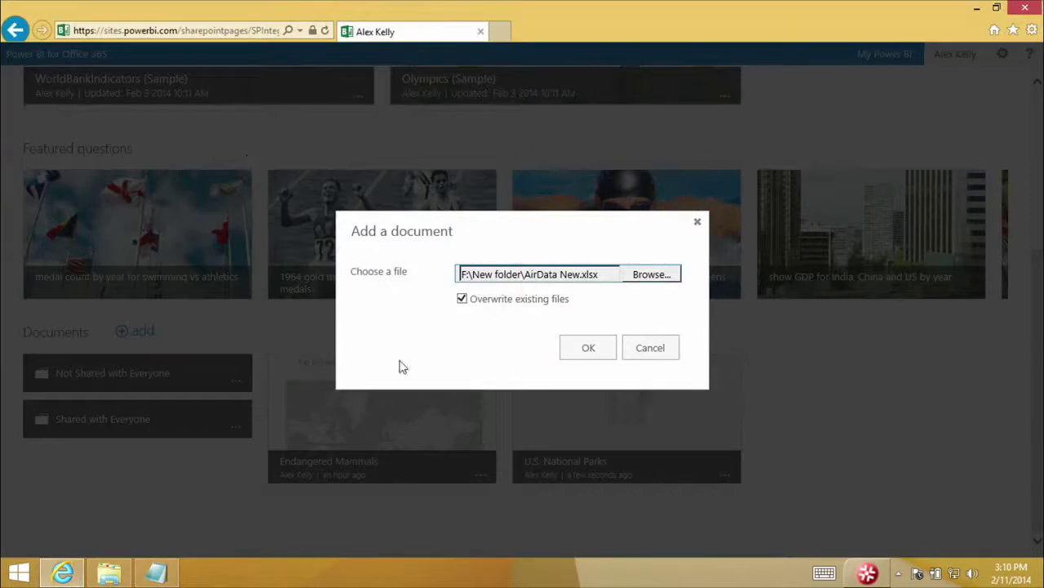
pyautogui.click(576, 350)
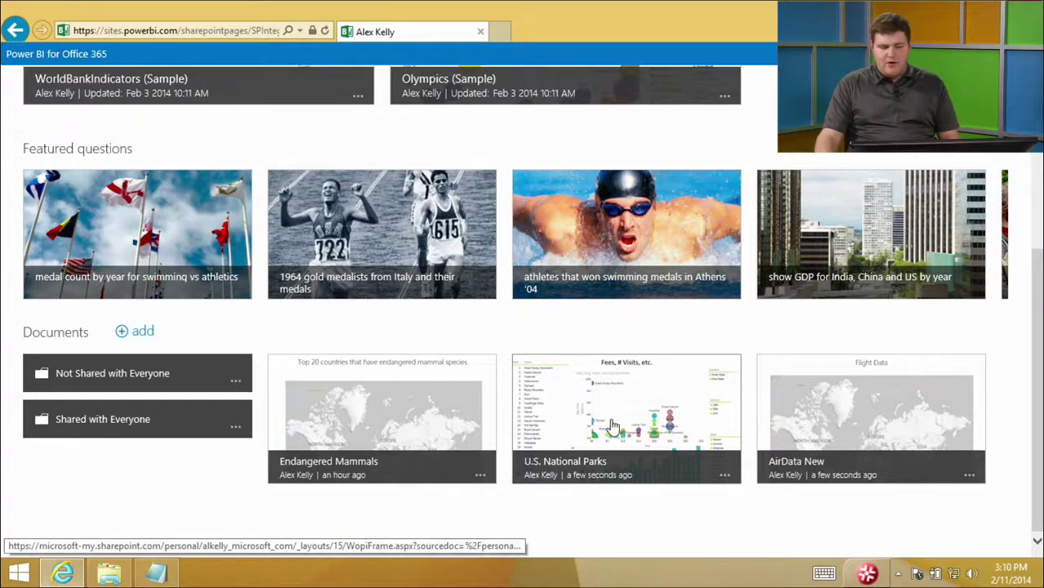
# Open the U.S. National Parks report to view its Power View4 sheet, and return to the Power BI site.
pyautogui.click(701, 439)
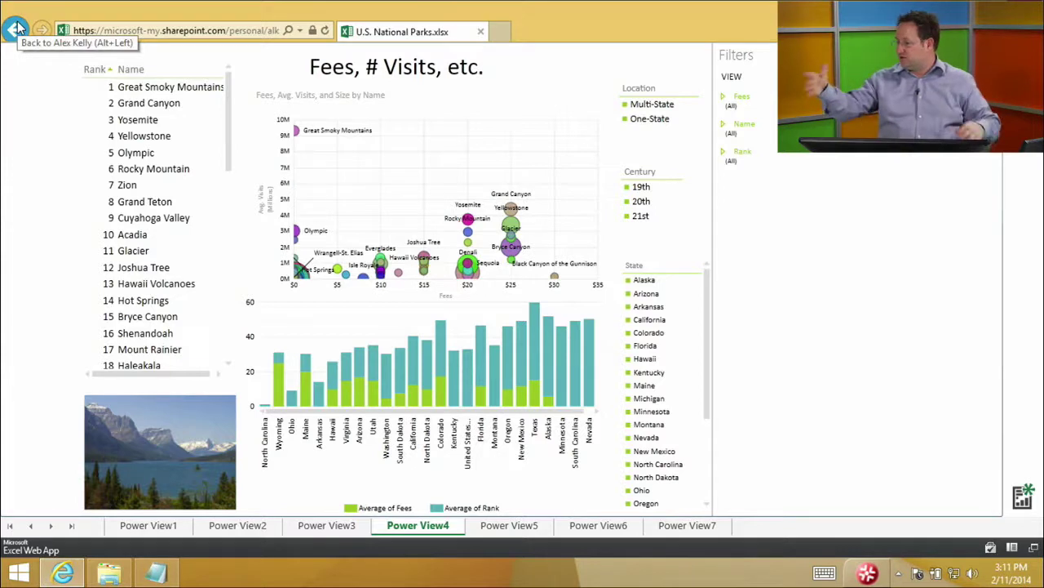
pyautogui.click(120, 201)
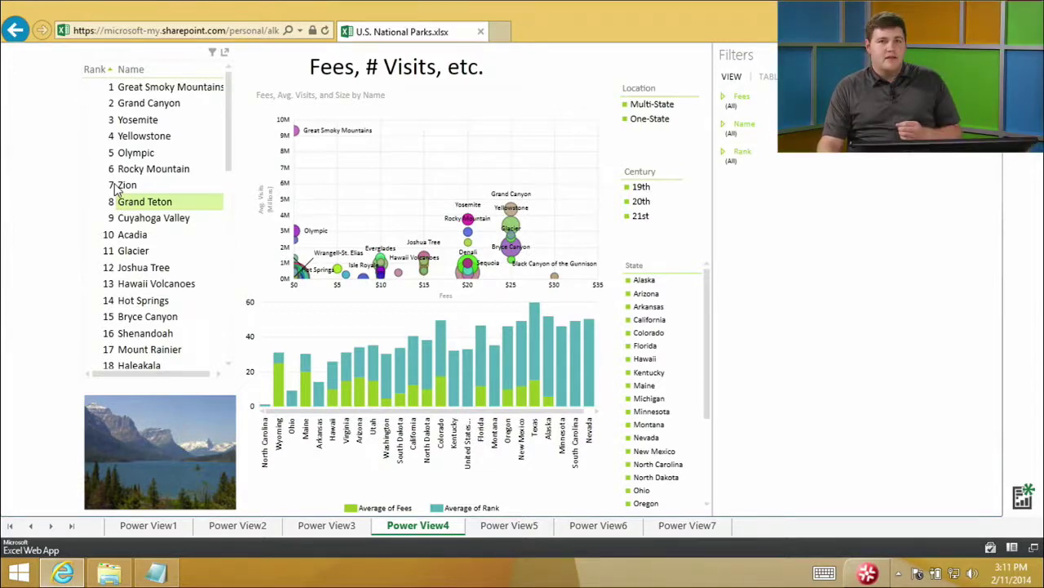
pyautogui.click(18, 29)
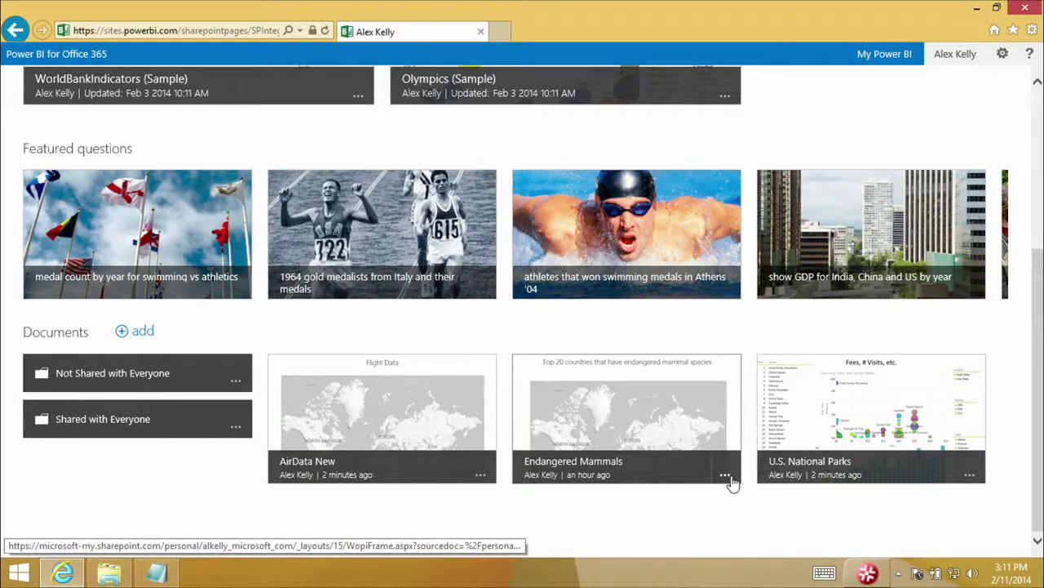
# Add the Endangered Mammals and U.S. National Parks documents to the featured reports.
pyautogui.click(726, 476)
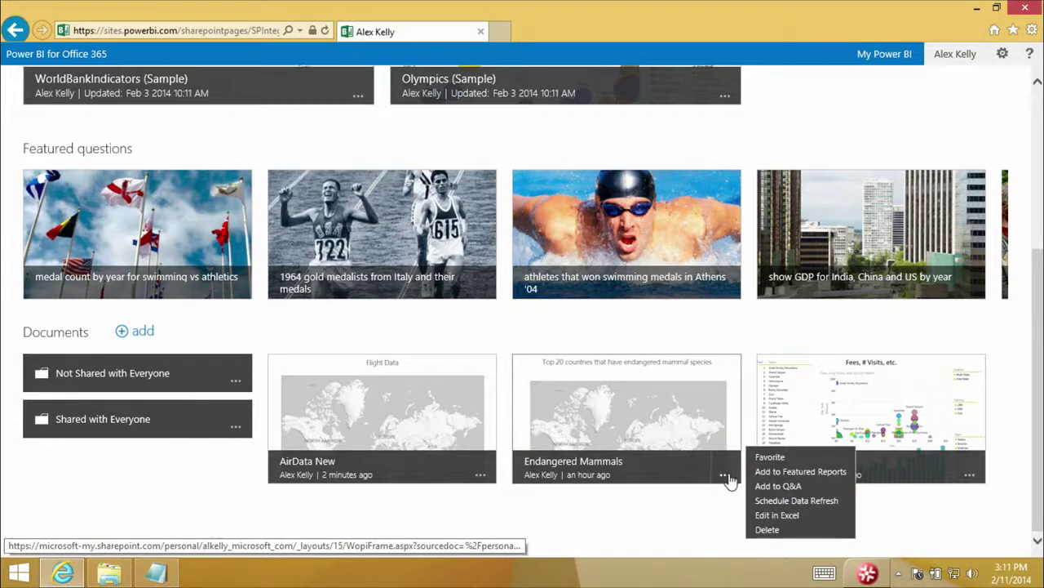
pyautogui.click(776, 475)
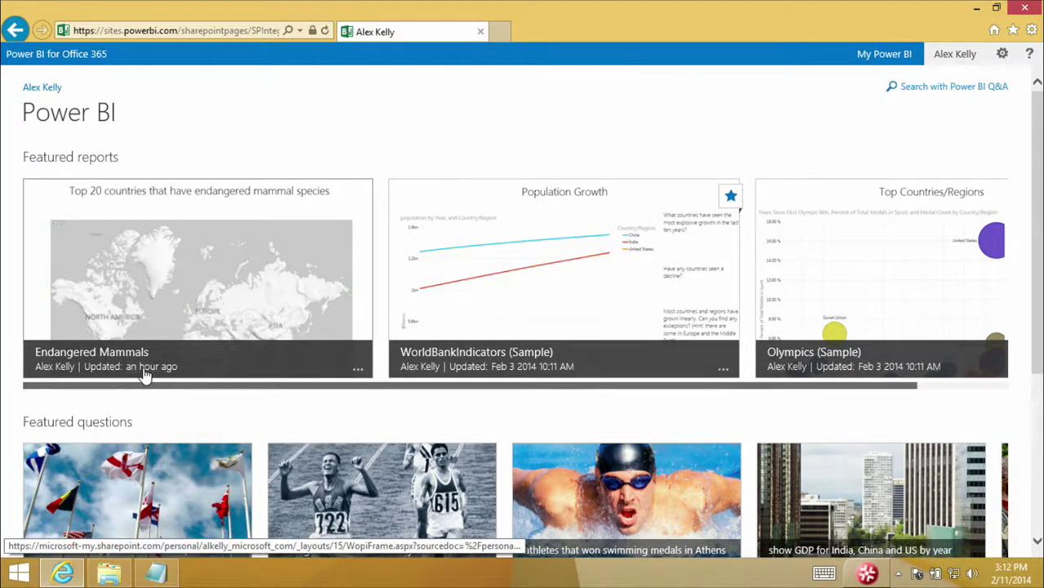
pyautogui.scroll(-3, 145, 373)
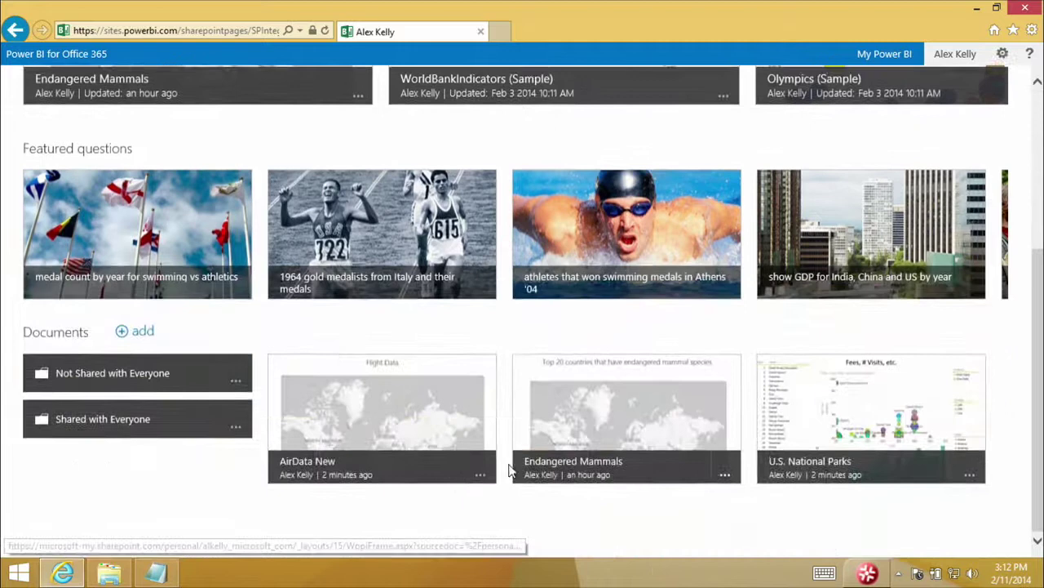
pyautogui.click(977, 483)
pyautogui.click(18, 28)
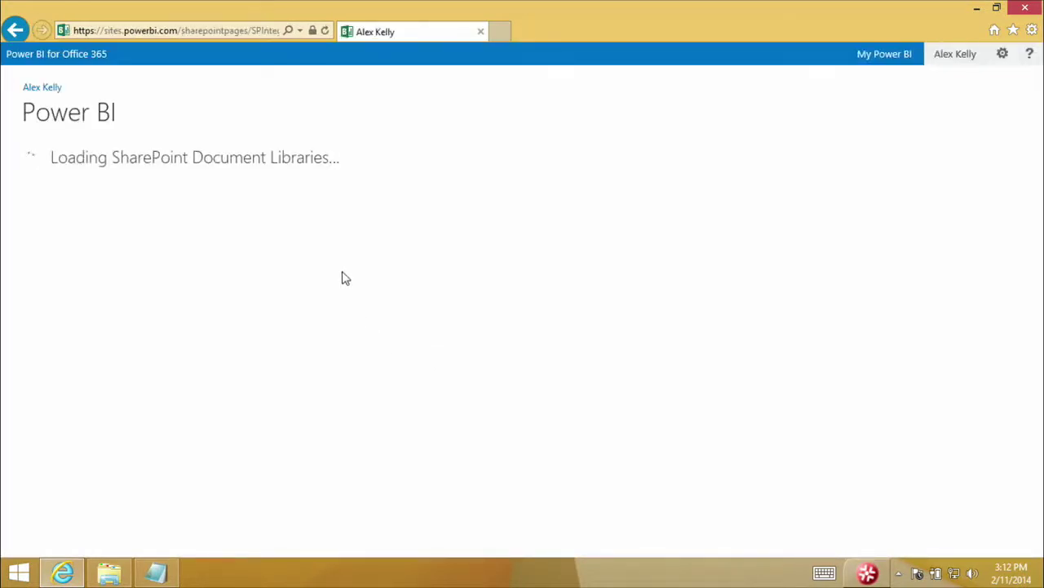
pyautogui.scroll(-3, 771, 466)
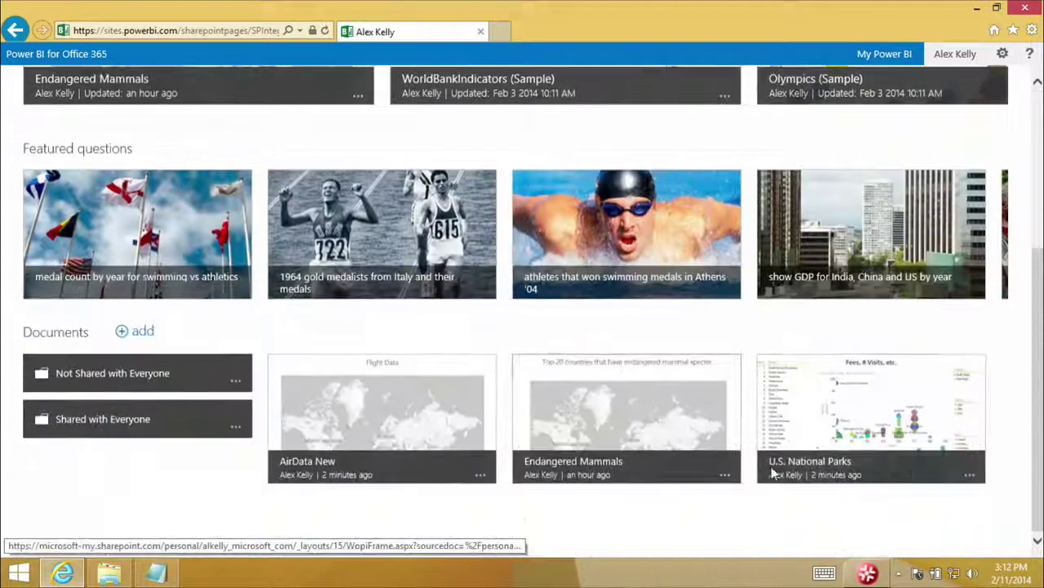
pyautogui.click(969, 473)
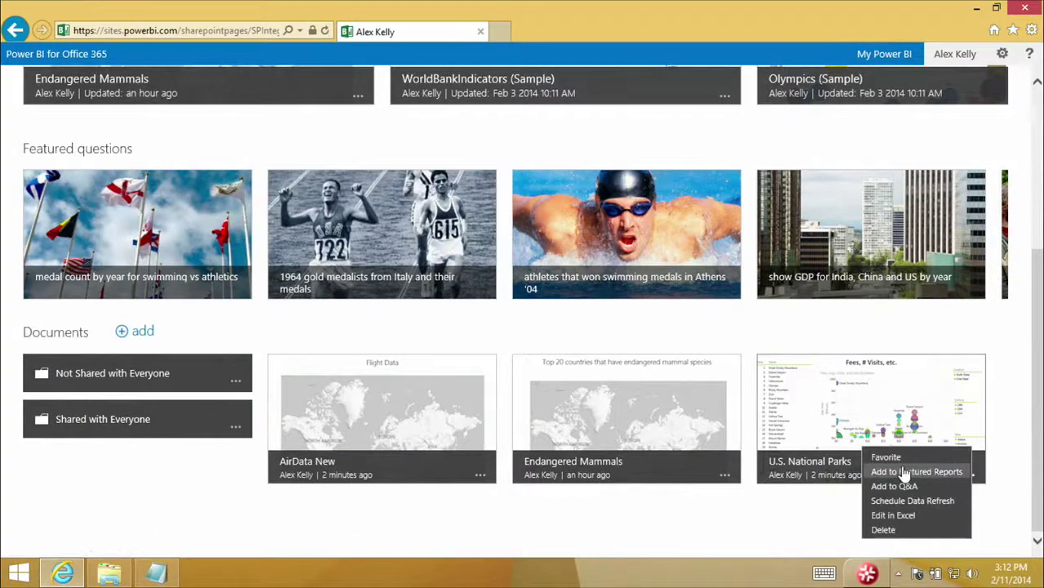
pyautogui.click(910, 472)
pyautogui.scroll(5, 706, 435)
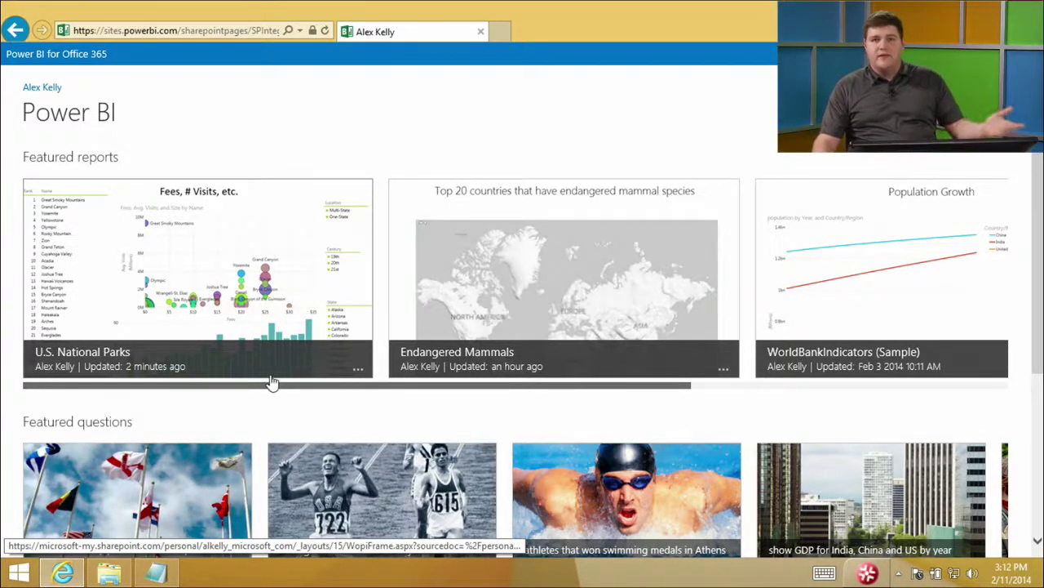
# Mark the U.S. National Parks and AirData New documents as favorites.
pyautogui.scroll(-3, 286, 436)
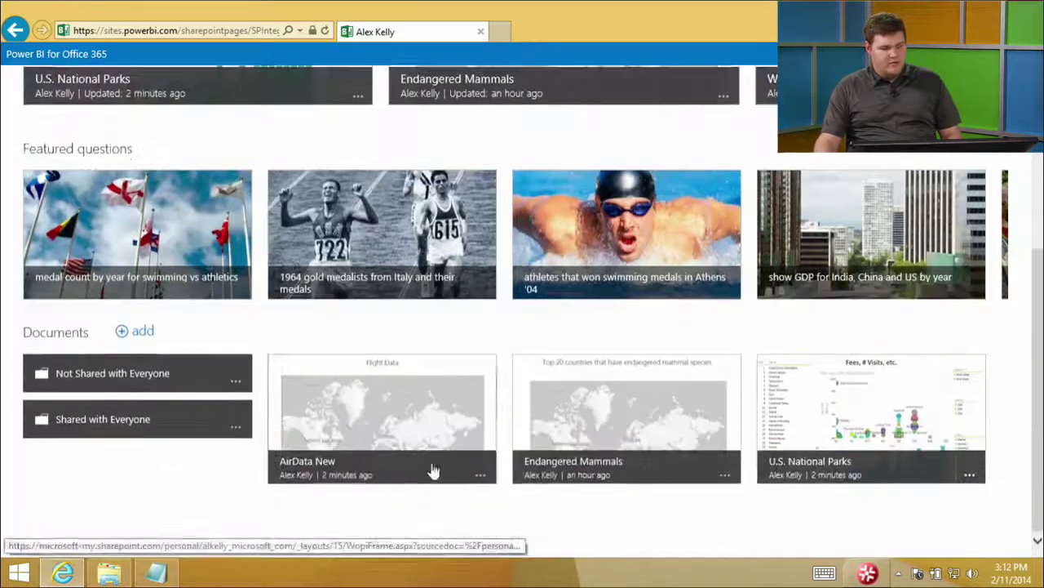
pyautogui.click(971, 474)
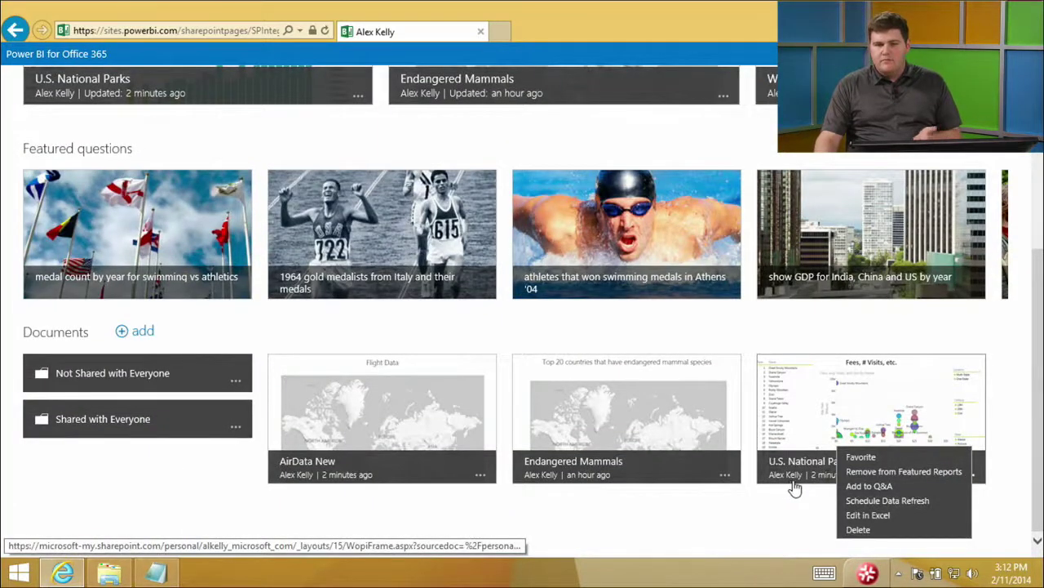
pyautogui.click(881, 459)
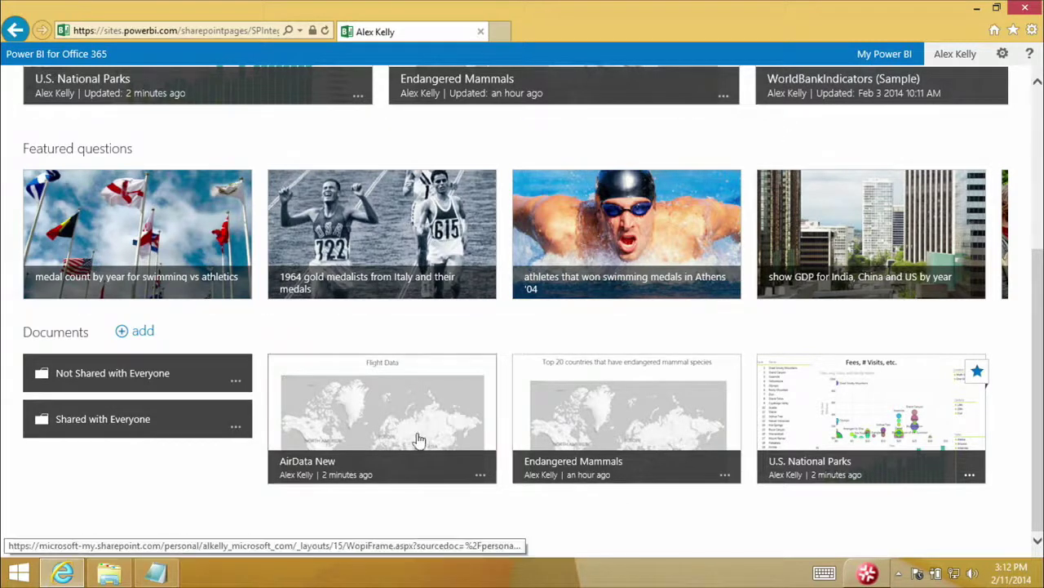
pyautogui.click(485, 476)
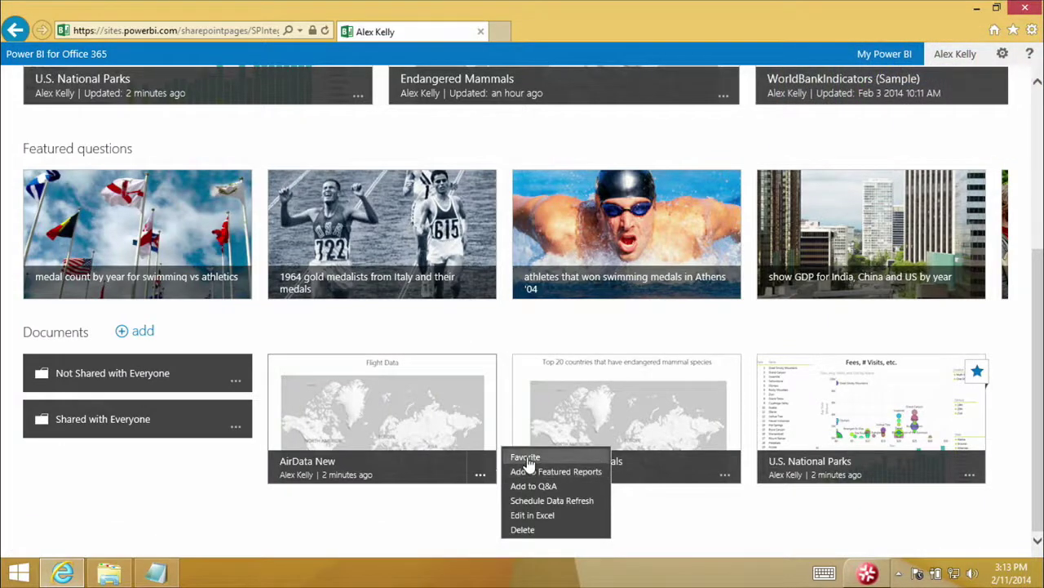
pyautogui.click(526, 458)
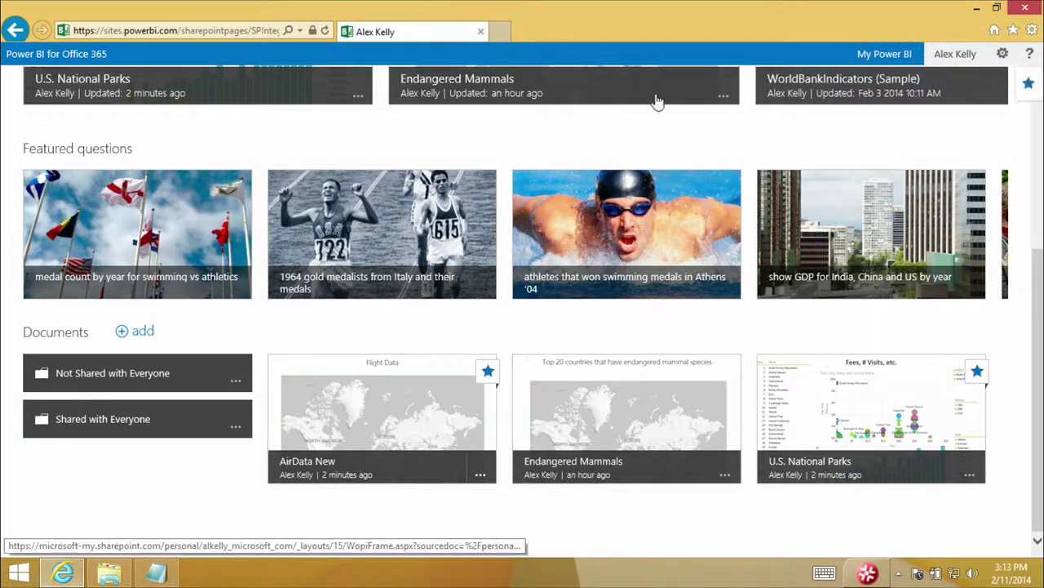
# Open the My Power BI page to view the favorite reports.
pyautogui.click(895, 57)
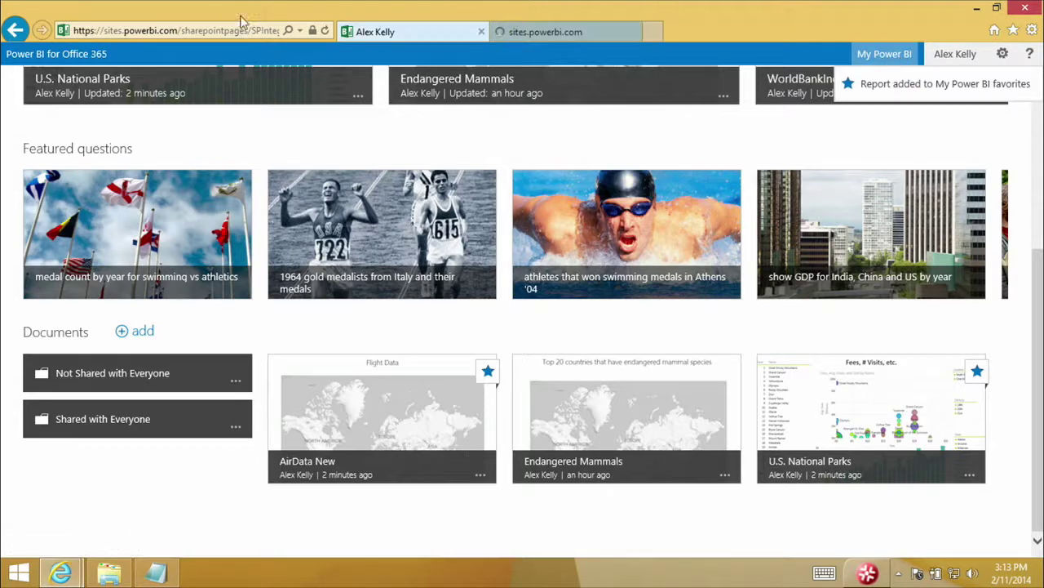
pyautogui.click(536, 37)
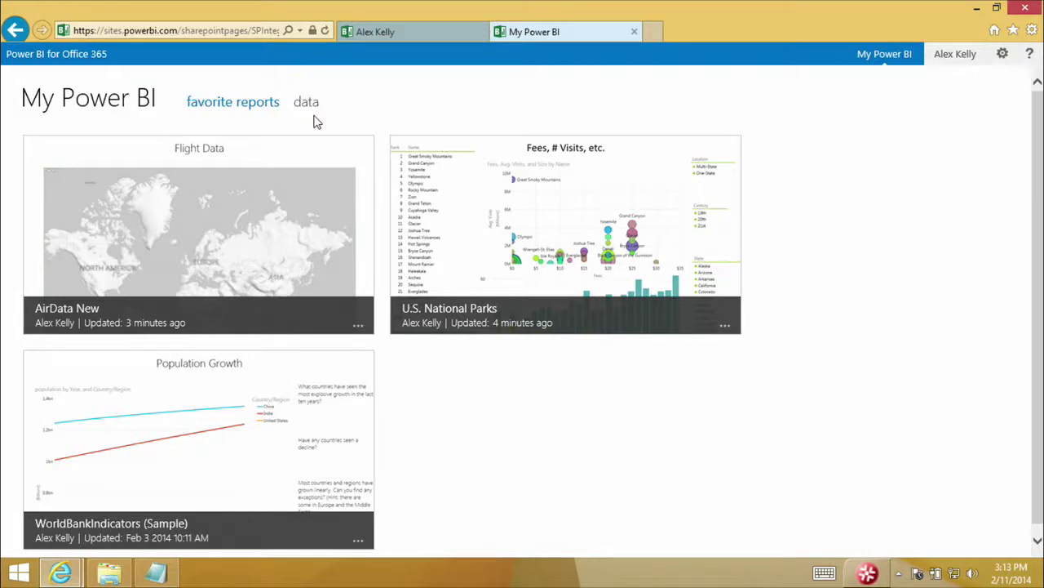
# Open the AirData New report and filter the Flight Data view to Altitude Feet less than or equal to 3,014.61.
pyautogui.click(225, 227)
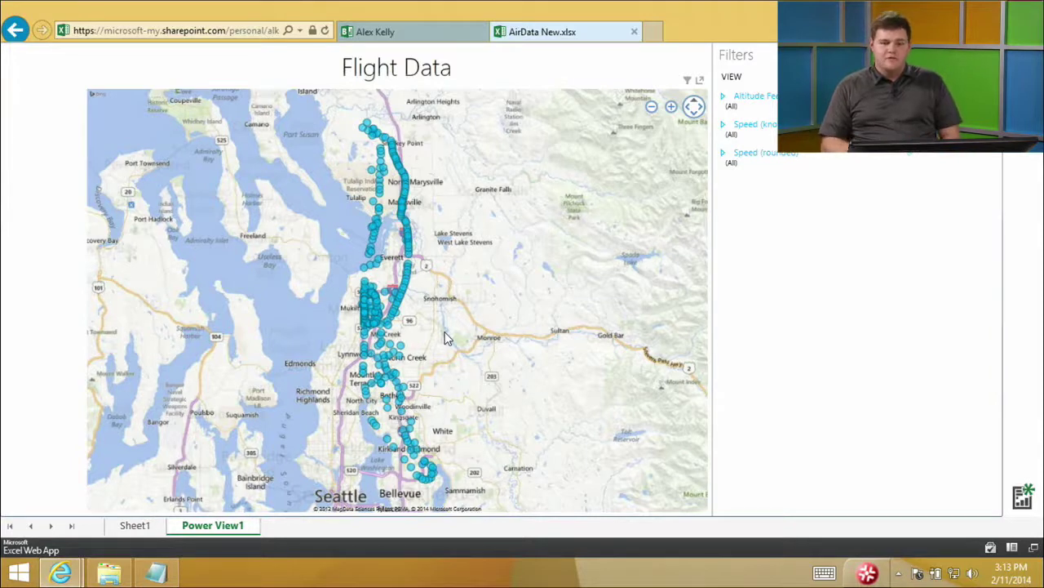
pyautogui.click(725, 99)
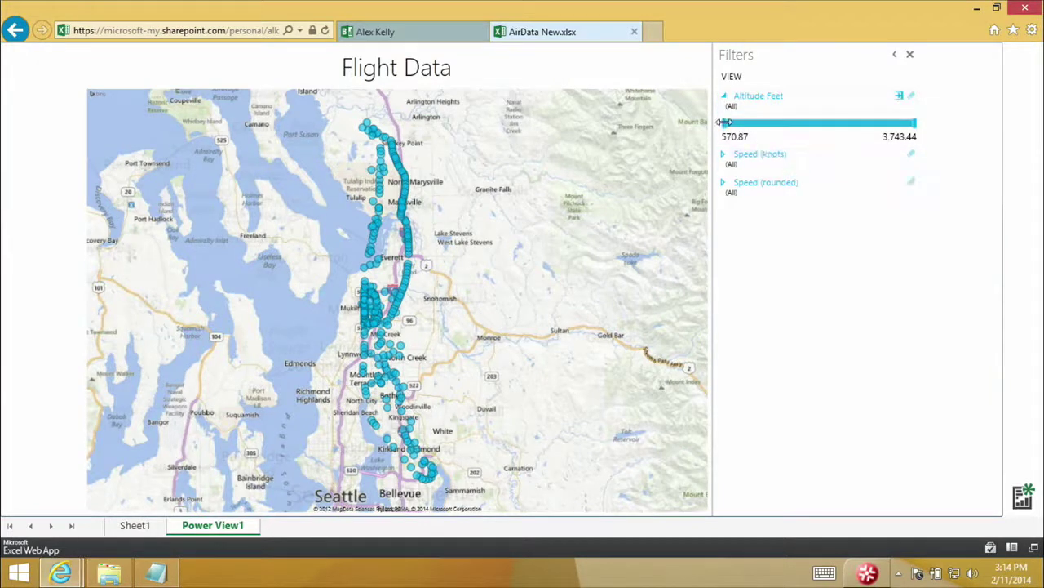
pyautogui.moveTo(728, 124); pyautogui.dragTo(872, 132)
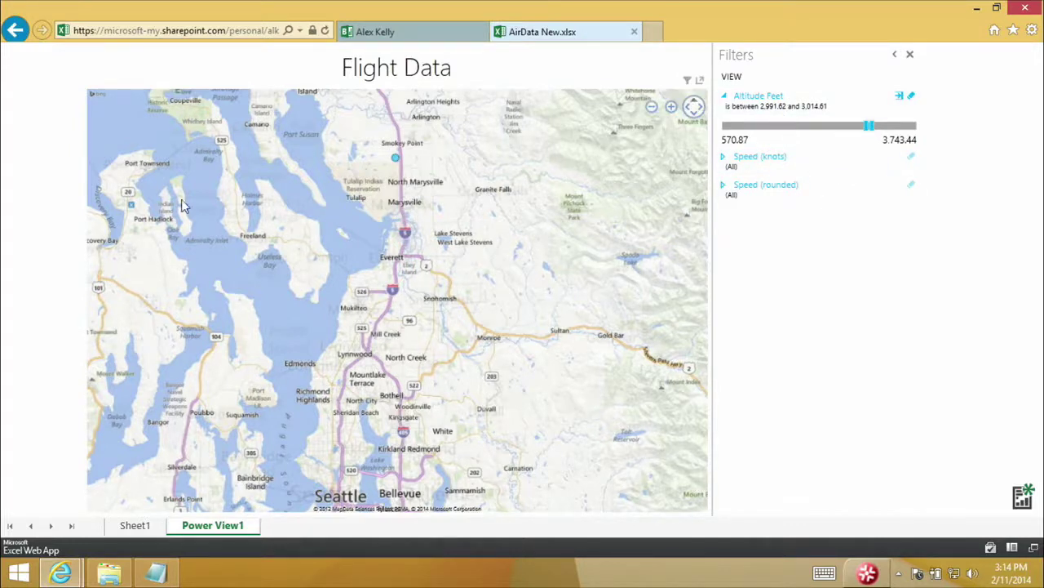
pyautogui.moveTo(400, 165)
pyautogui.moveTo(863, 125); pyautogui.dragTo(691, 105)
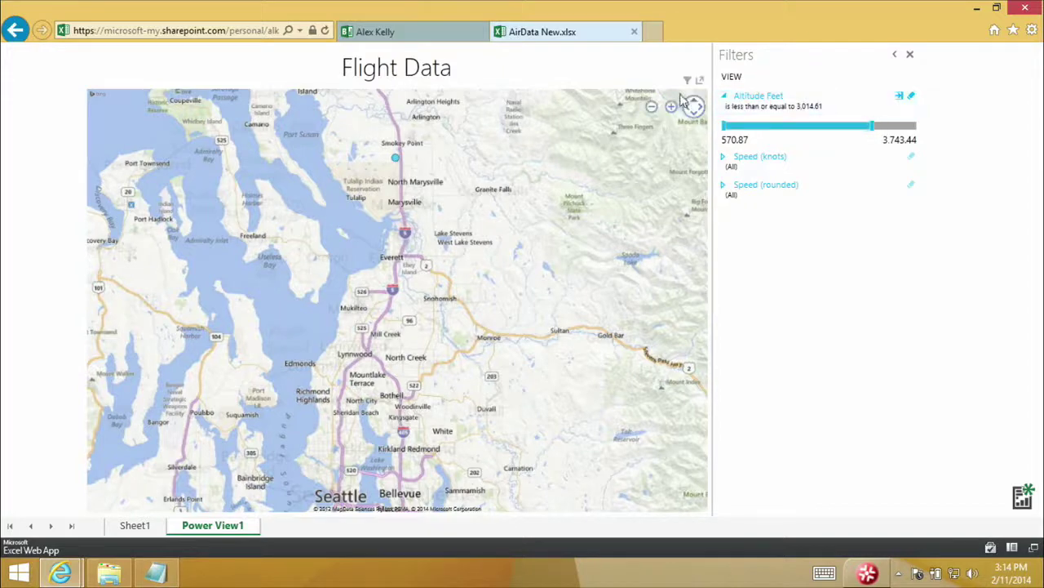
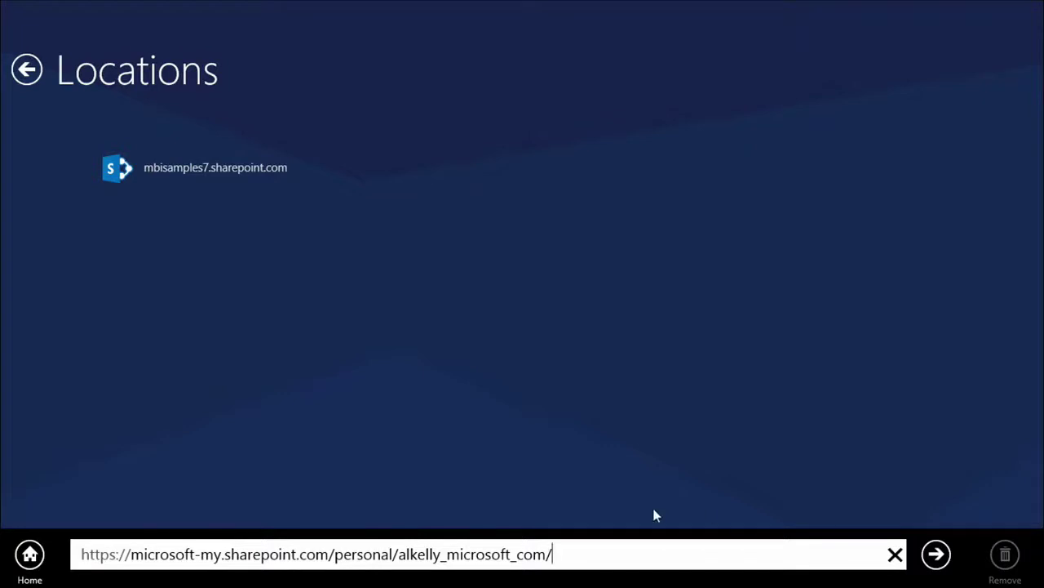
# In the Power BI app, add the personal microsoft-my.sharepoint.com site as a location and open its Documents folder.
pyautogui.click(937, 555)
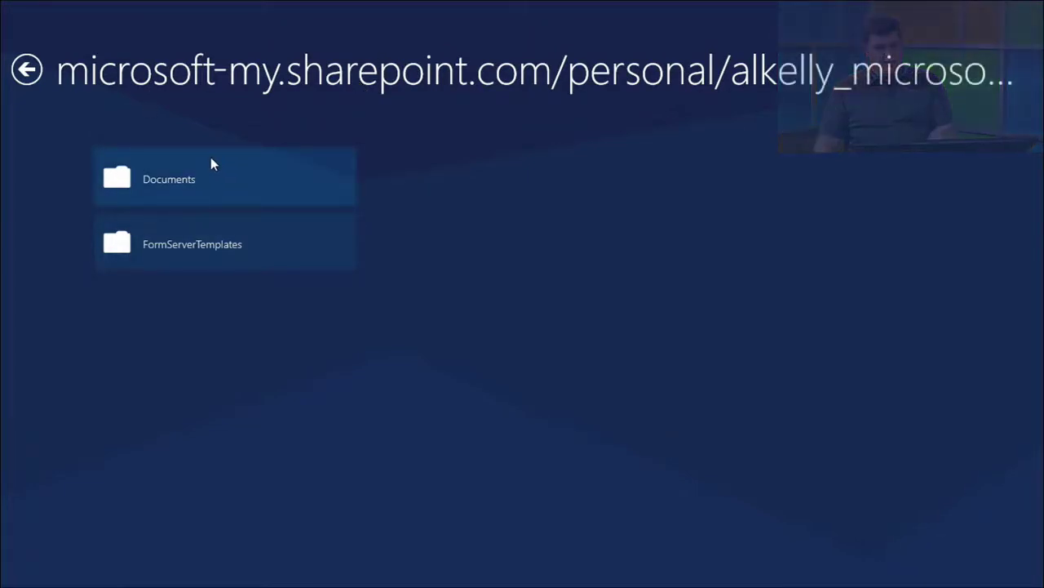
pyautogui.click(27, 70)
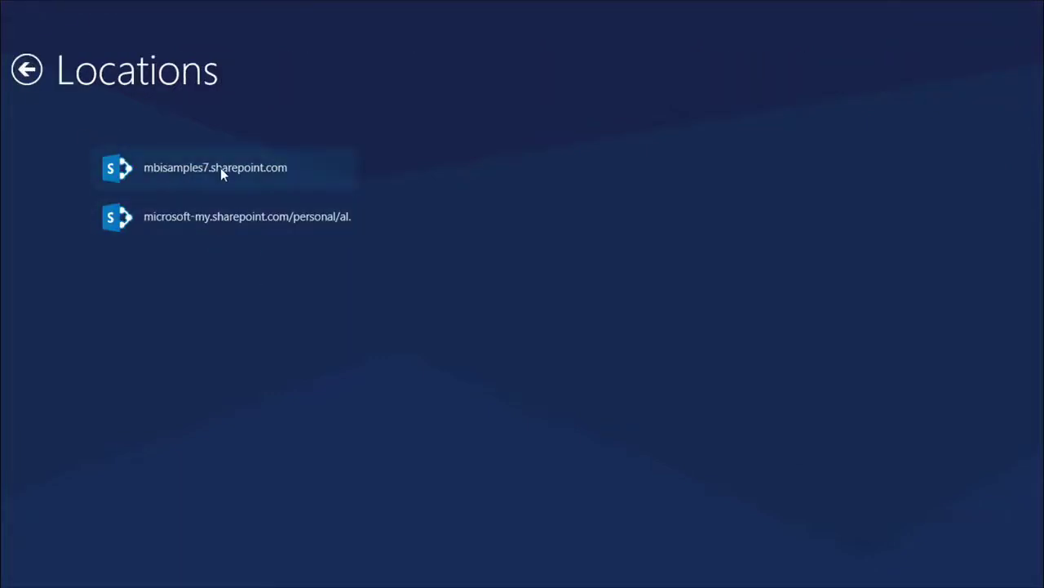
pyautogui.click(188, 227)
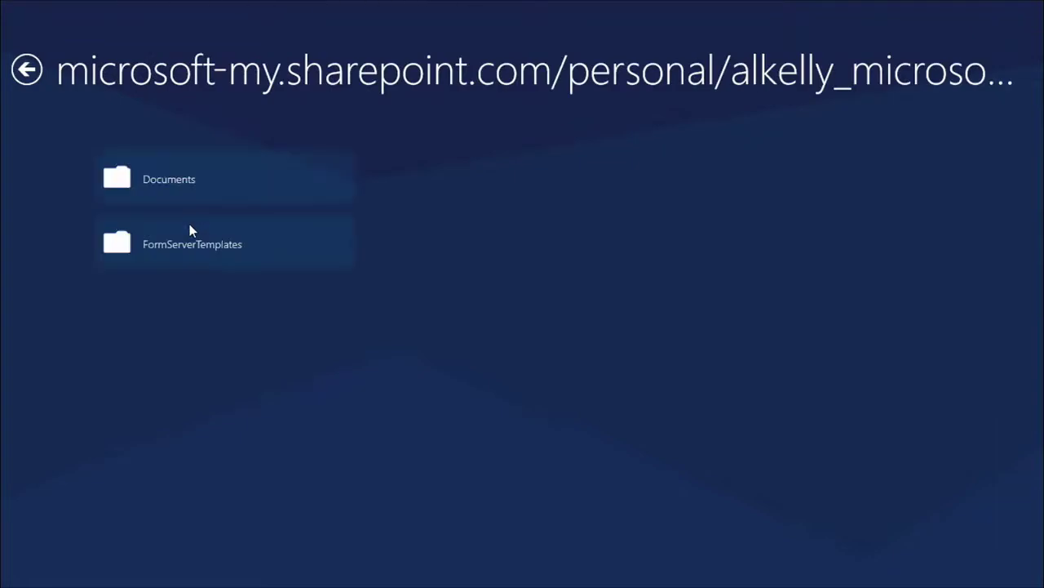
pyautogui.click(202, 183)
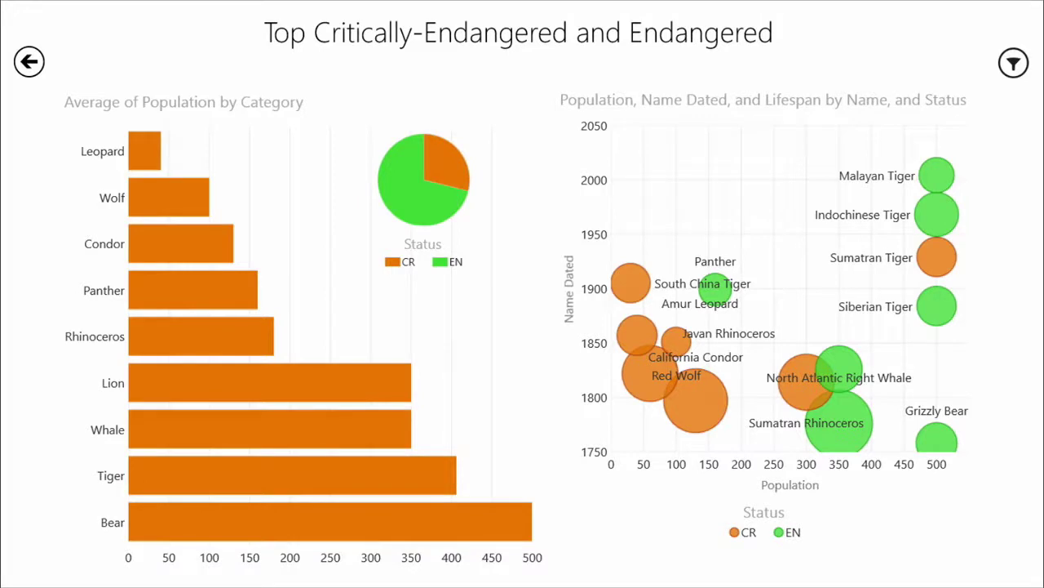
# Highlight the CR slice of the Status pie chart, and highlight the North Atlantic Right Whale bubble instead.
pyautogui.click(444, 167)
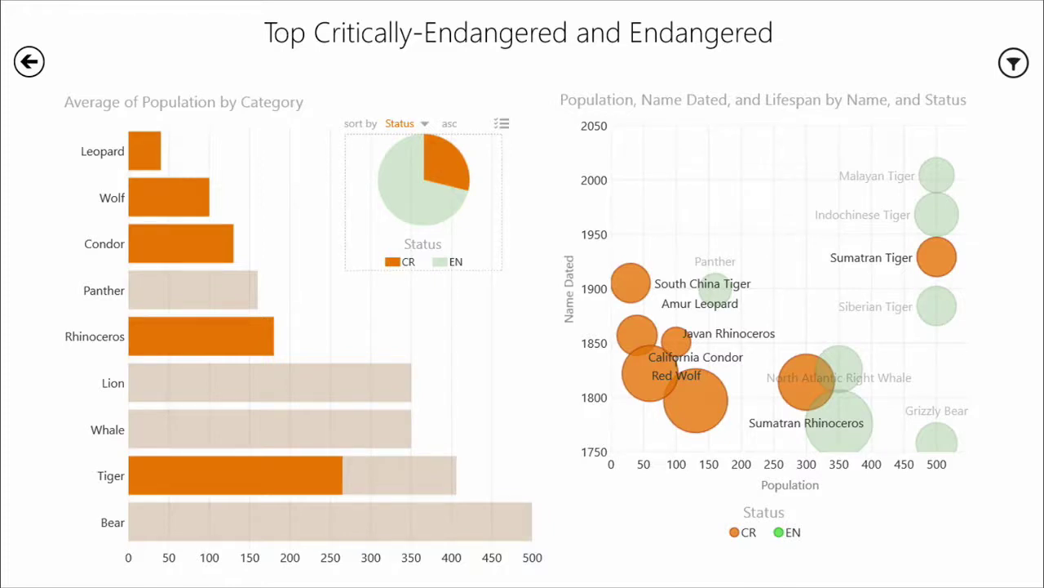
pyautogui.click(839, 420)
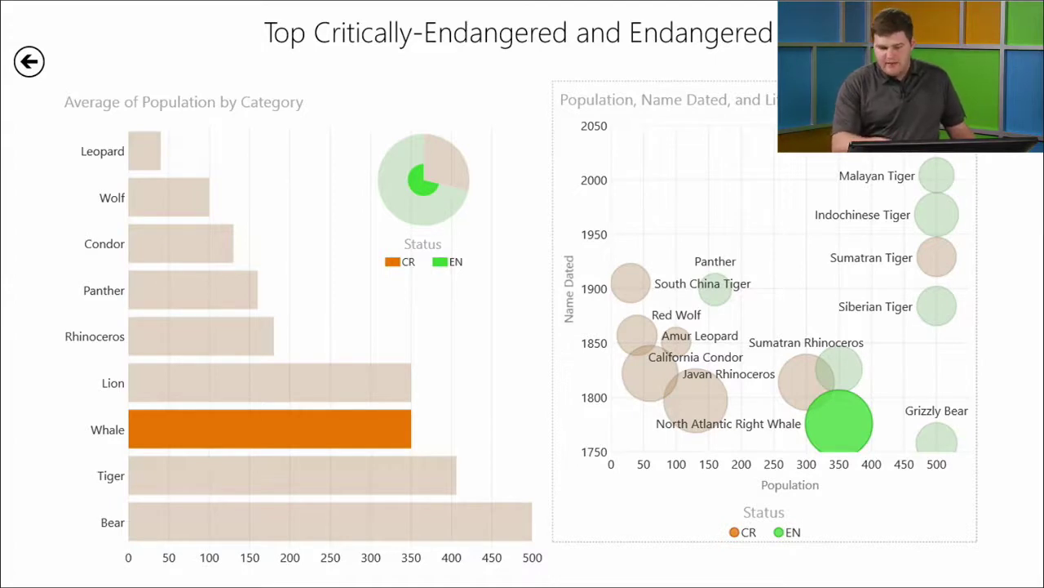
pyautogui.press('Escape')
pyautogui.click(269, 429)
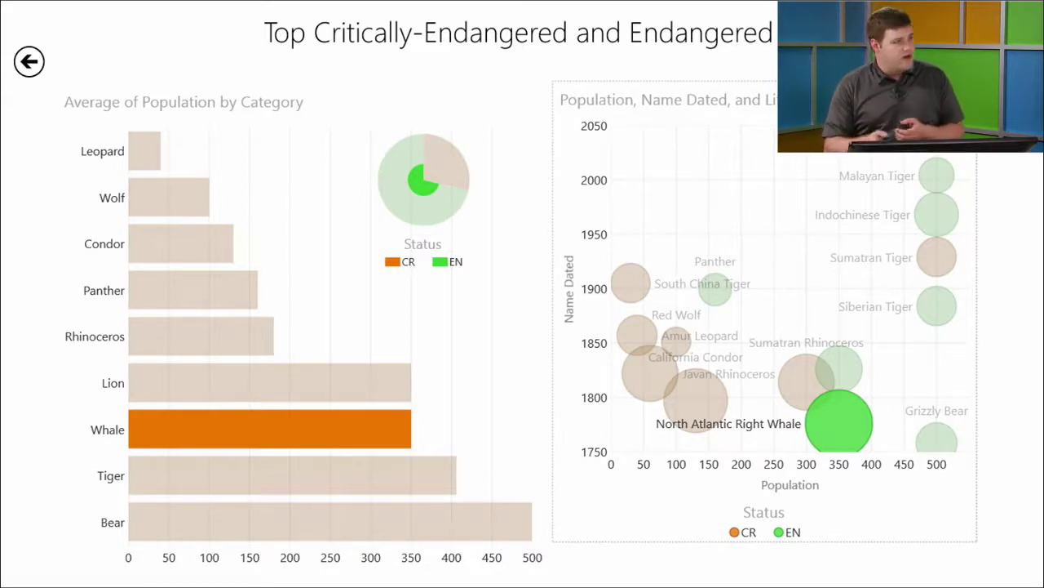
# Go to the Trends page and highlight the Western Gorillas bubble in the Terrestrial chart.
pyautogui.press('Right')
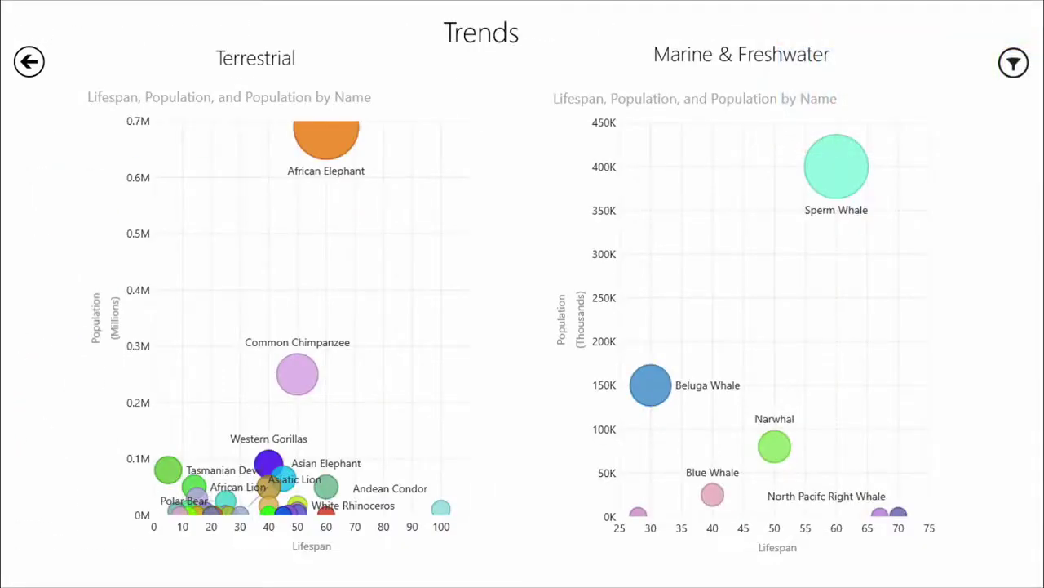
pyautogui.click(269, 464)
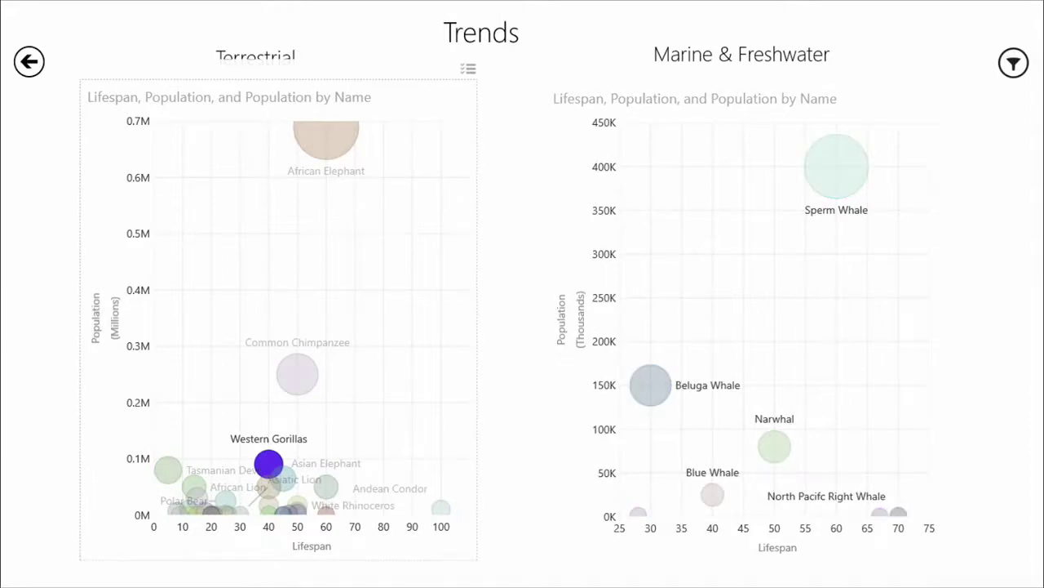
pyautogui.hscroll(5, 522, 294)
pyautogui.hscroll(-5, 522, 294)
# Browse the report's page thumbnails and open page 3, Population.
pyautogui.press('super+z')
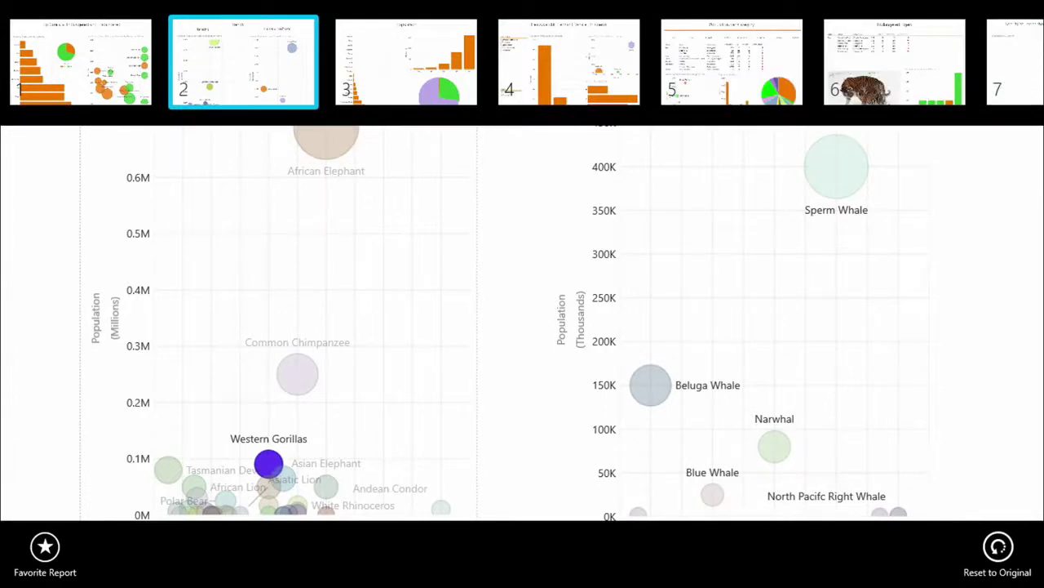
pyautogui.hscroll(2, 522, 62)
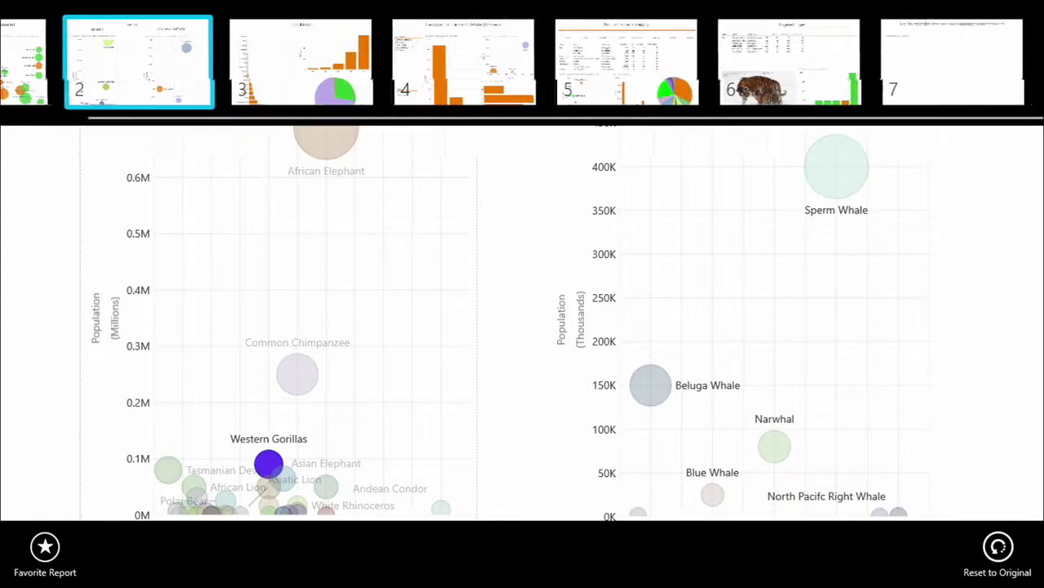
pyautogui.hscroll(-2, 522, 62)
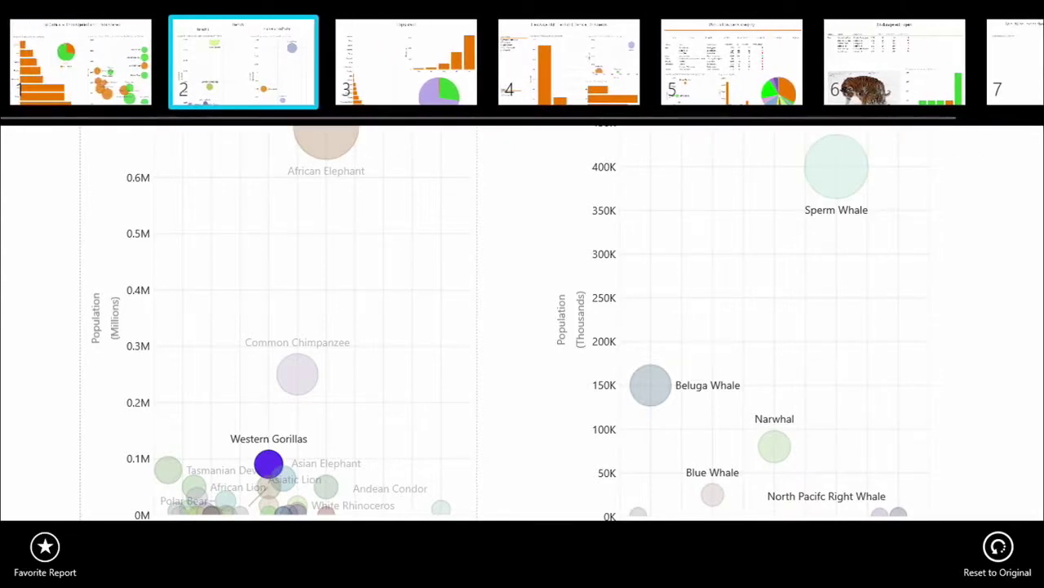
pyautogui.hscroll(2, 522, 62)
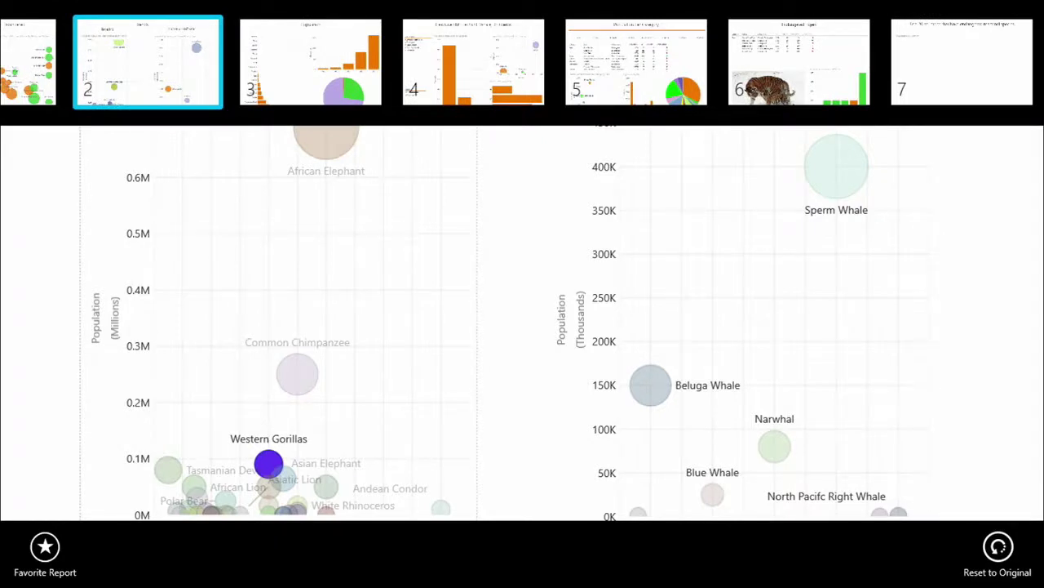
pyautogui.click(310, 62)
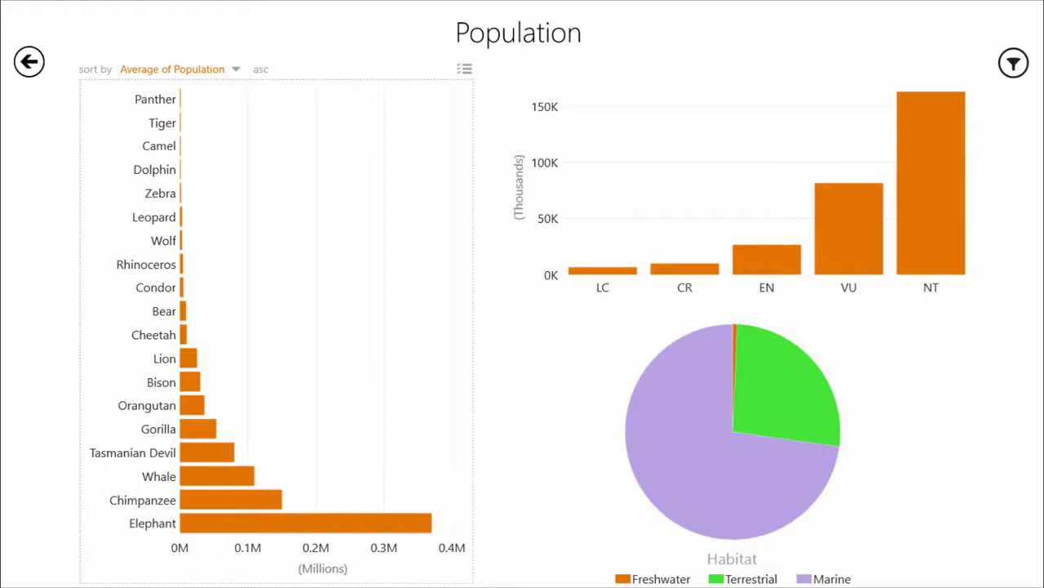
# Sort the Average of Population bar chart by Category in ascending order.
pyautogui.click(175, 69)
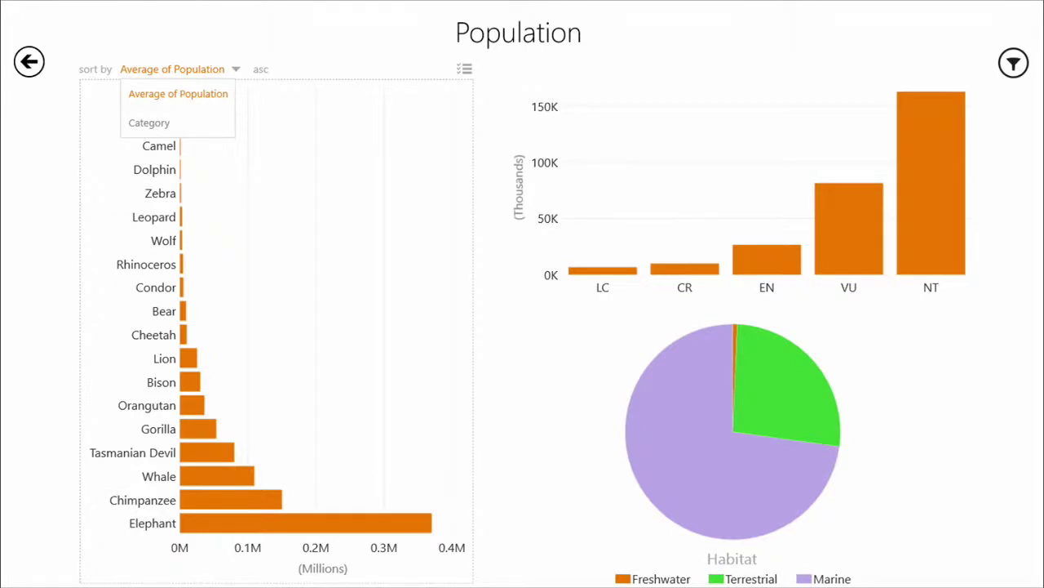
pyautogui.click(148, 123)
pyautogui.click(197, 68)
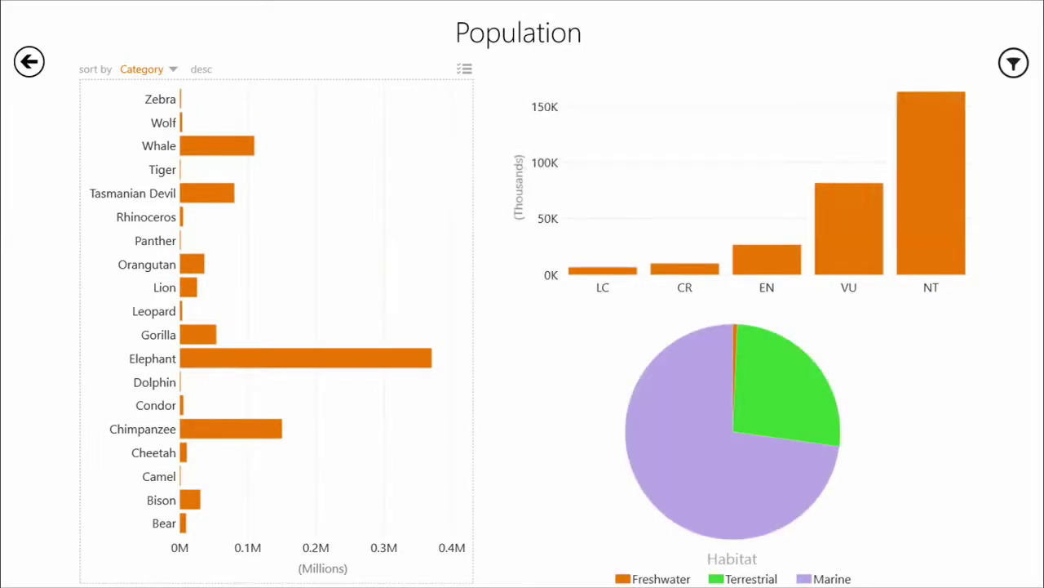
pyautogui.click(201, 69)
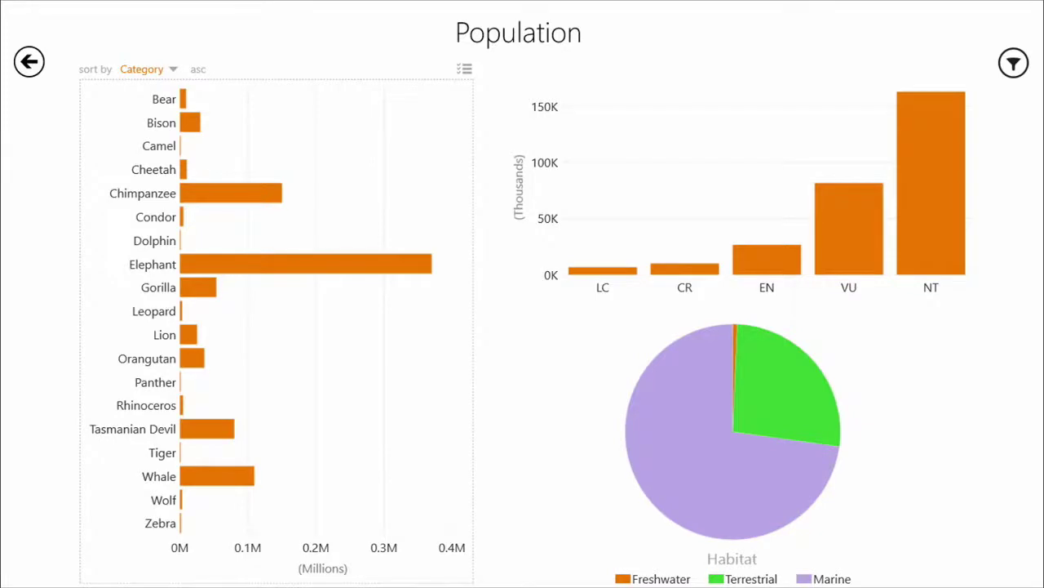
# Filter the Population view by Name to Bengal Tiger, Blue Whale and Malayan Tiger.
pyautogui.click(1013, 63)
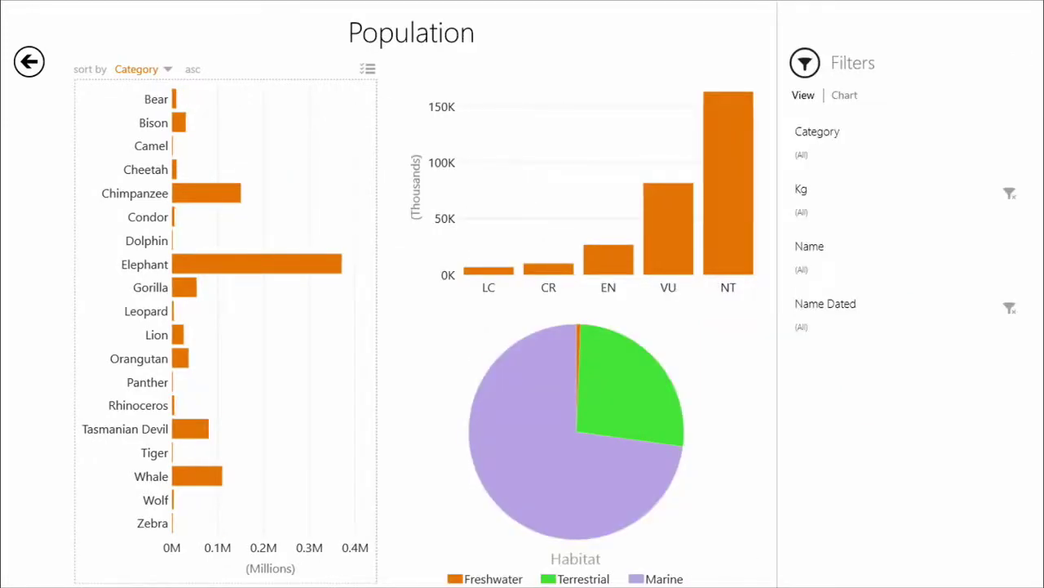
pyautogui.click(801, 188)
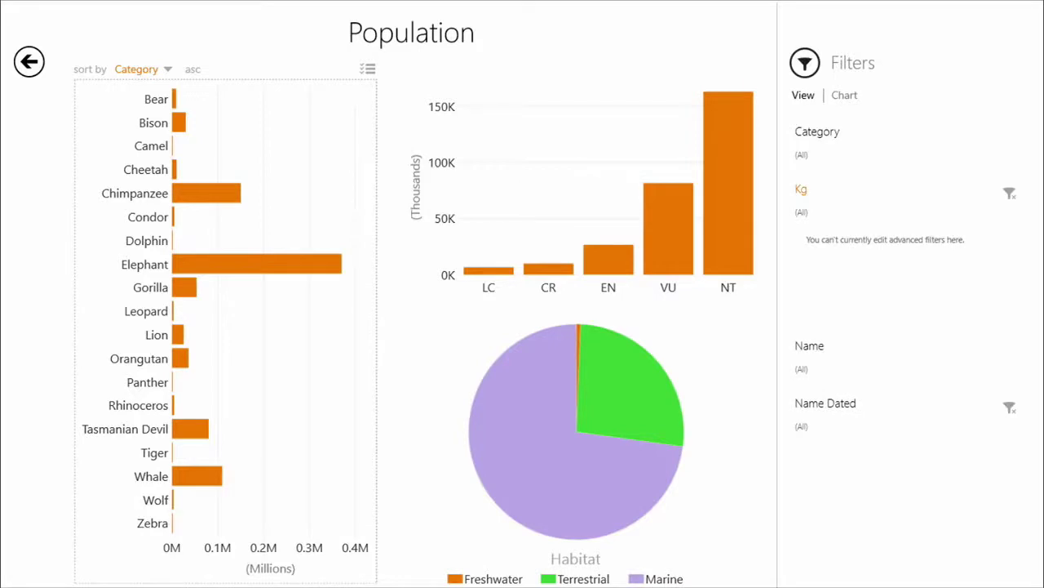
pyautogui.click(810, 345)
pyautogui.scroll(-5, 906, 481)
pyautogui.scroll(-2, 905, 482)
pyautogui.click(815, 432)
pyautogui.click(814, 493)
pyautogui.scroll(-4, 906, 482)
pyautogui.scroll(1, 906, 482)
pyautogui.scroll(-1, 906, 481)
pyautogui.scroll(-3, 906, 482)
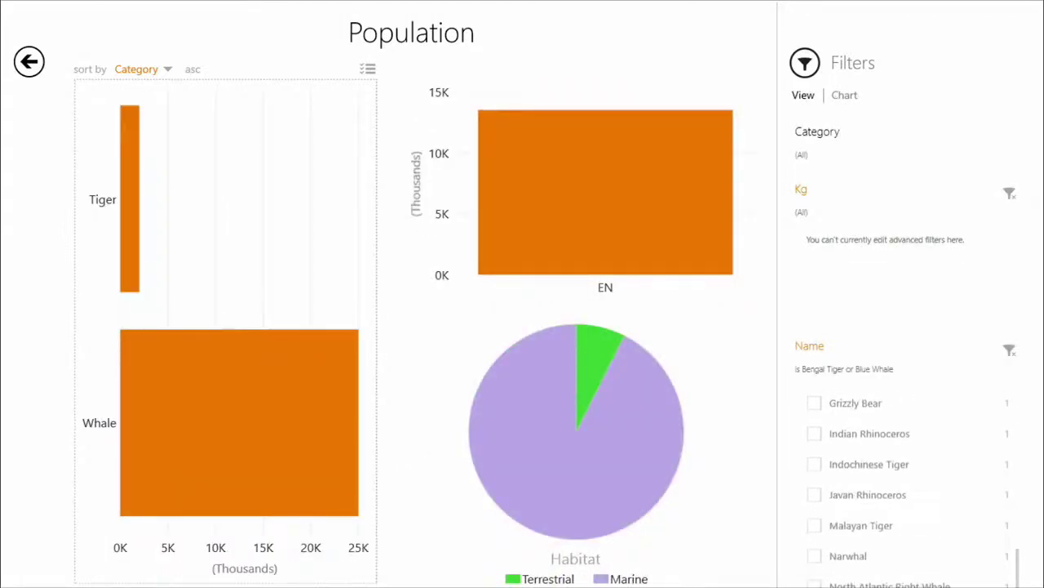
pyautogui.click(814, 525)
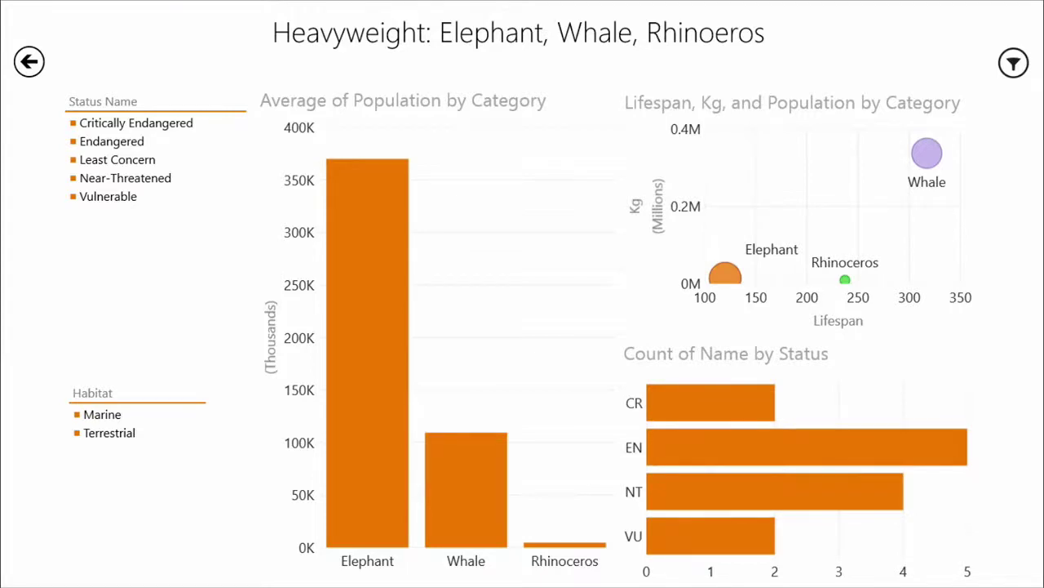
# Open the Population per Category page and filter it to the Bear category, replacing that selection with Cheetah.
pyautogui.press('super+z')
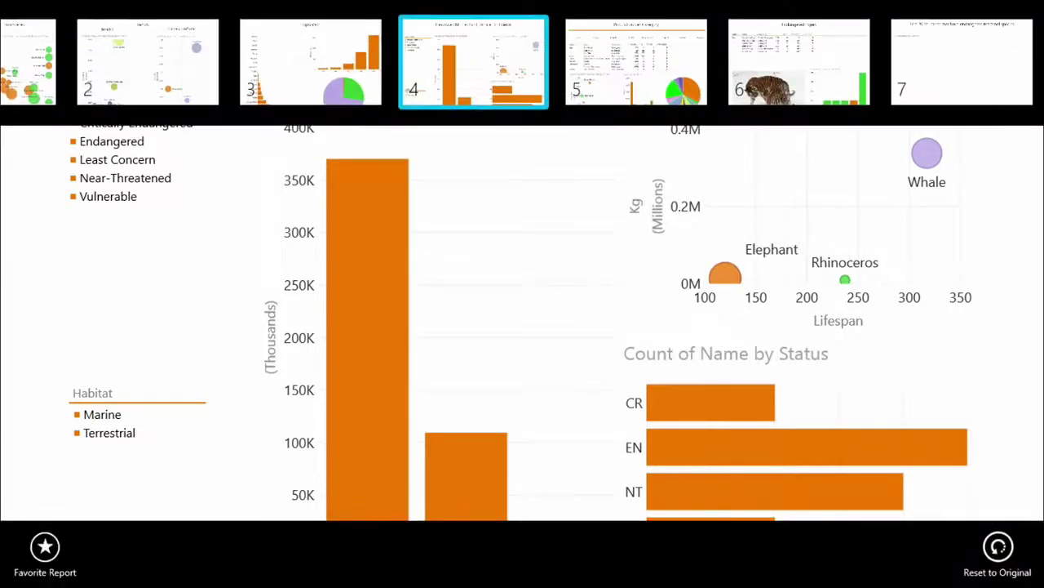
pyautogui.press('Right')
pyautogui.press('Return')
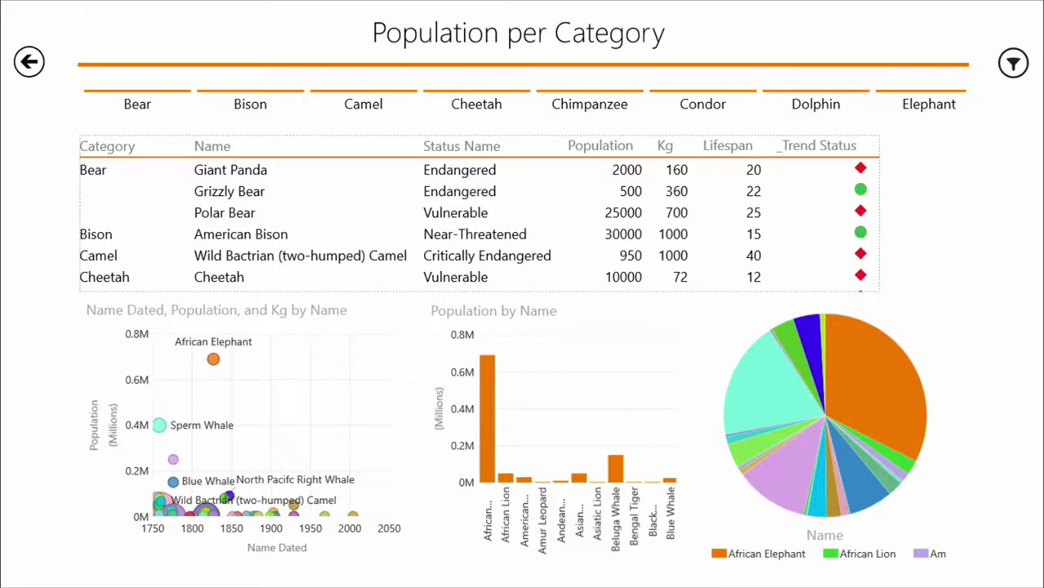
pyautogui.click(137, 104)
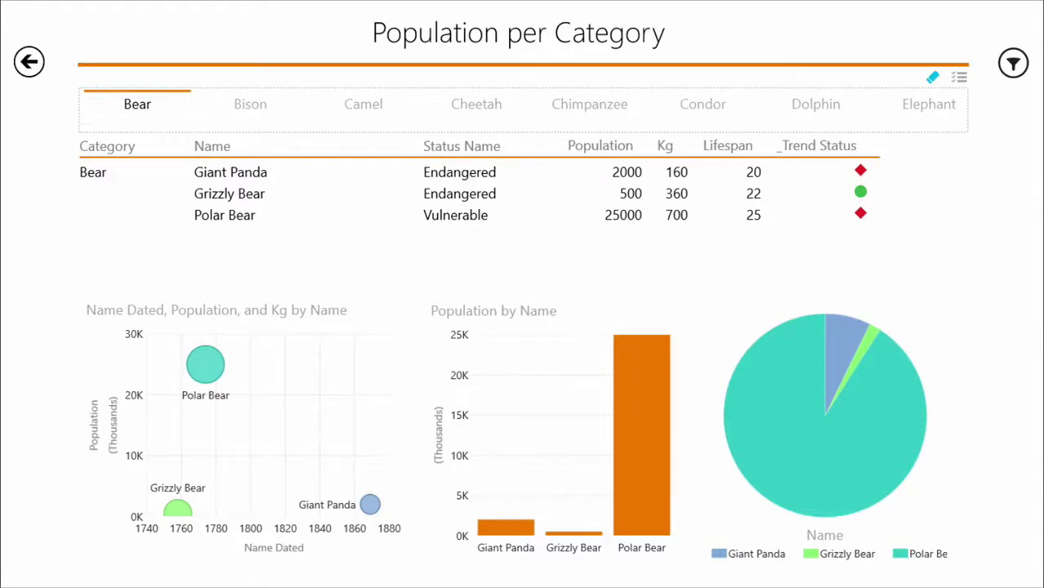
pyautogui.click(476, 104)
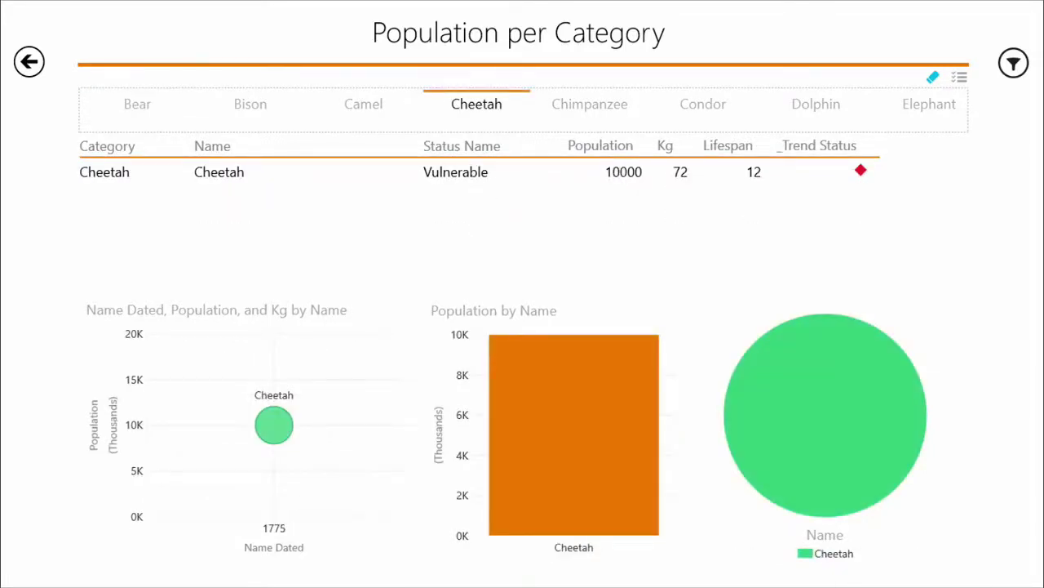
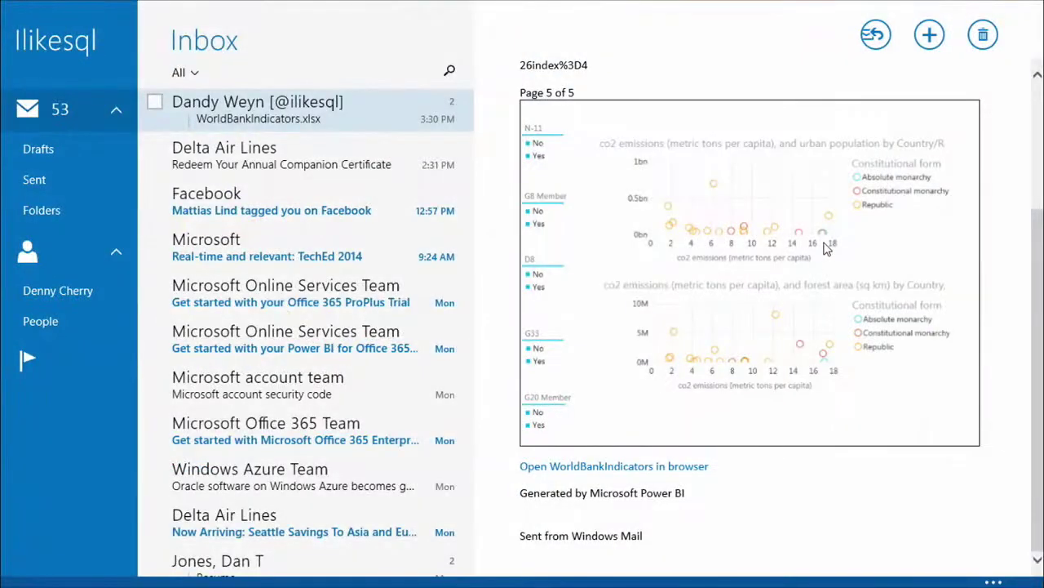
# Close the Mail app and open the Top Critically-Endangered and Endangered page of the Endangered Mammals report in the Power BI app.
pyautogui.moveTo(861, 7); pyautogui.dragTo(636, 582)
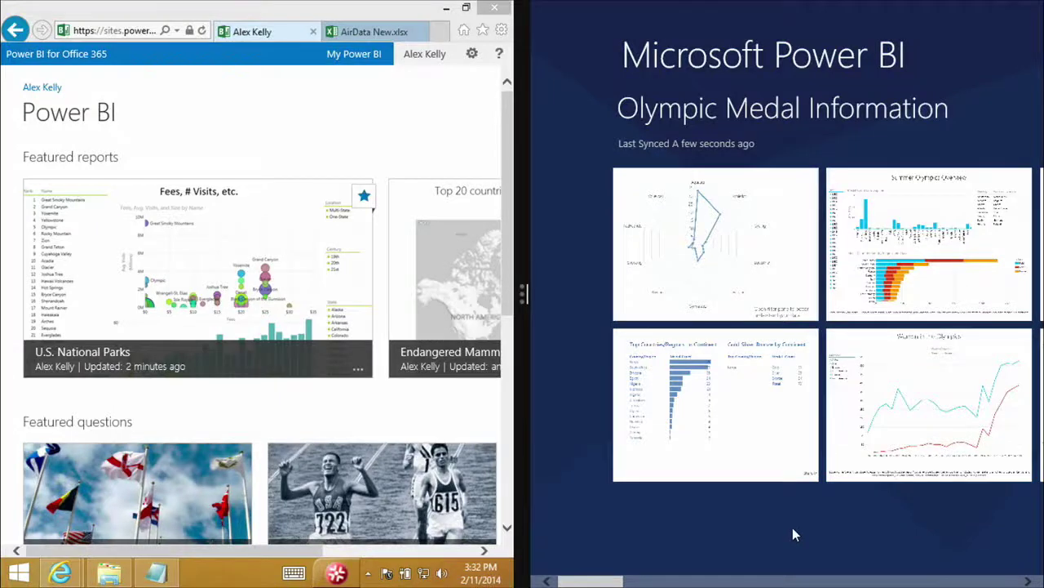
pyautogui.hscroll(3, 804, 530)
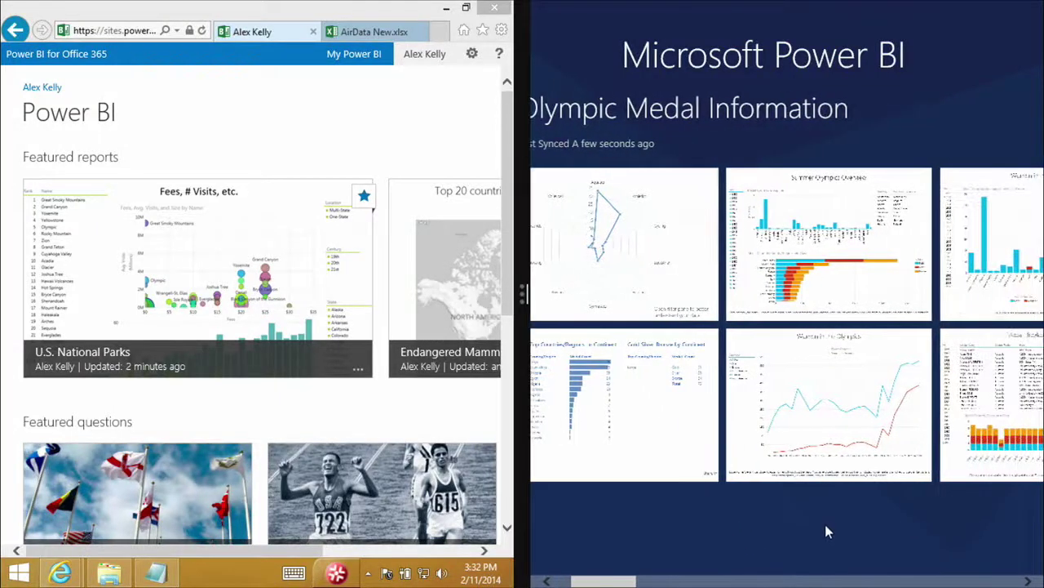
pyautogui.hscroll(3, 821, 527)
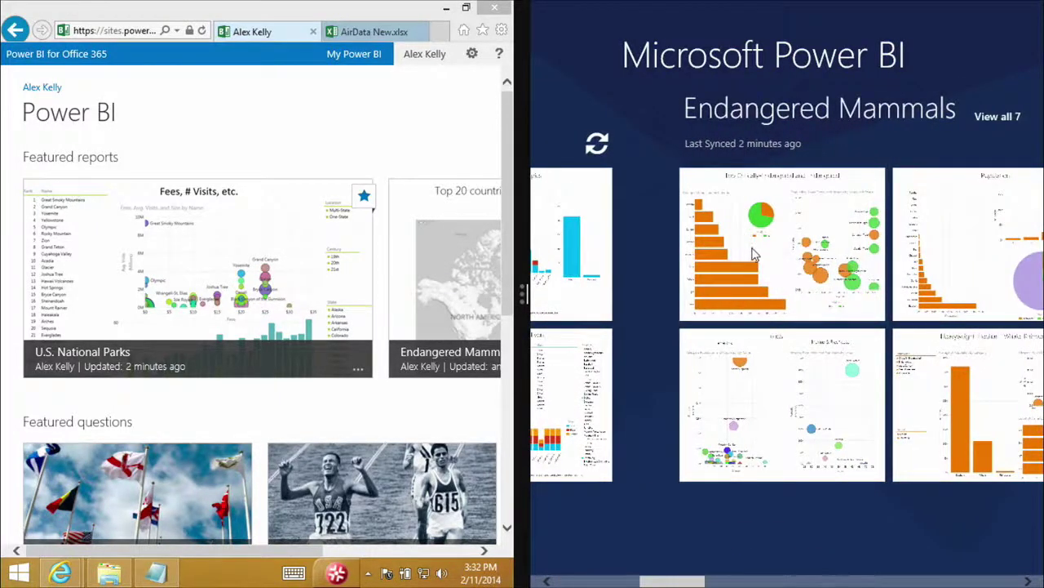
pyautogui.click(752, 254)
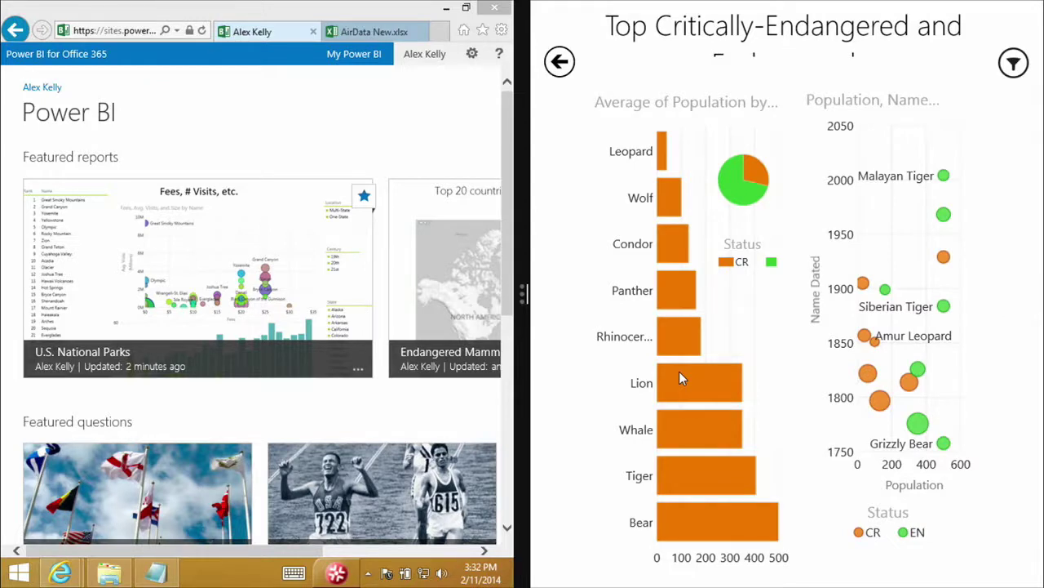
# Expand the Power BI app to fill the whole screen and go back from the Top Critically-Endangered and Endangered page to the report list.
pyautogui.moveTo(525, 294); pyautogui.dragTo(418, 294)
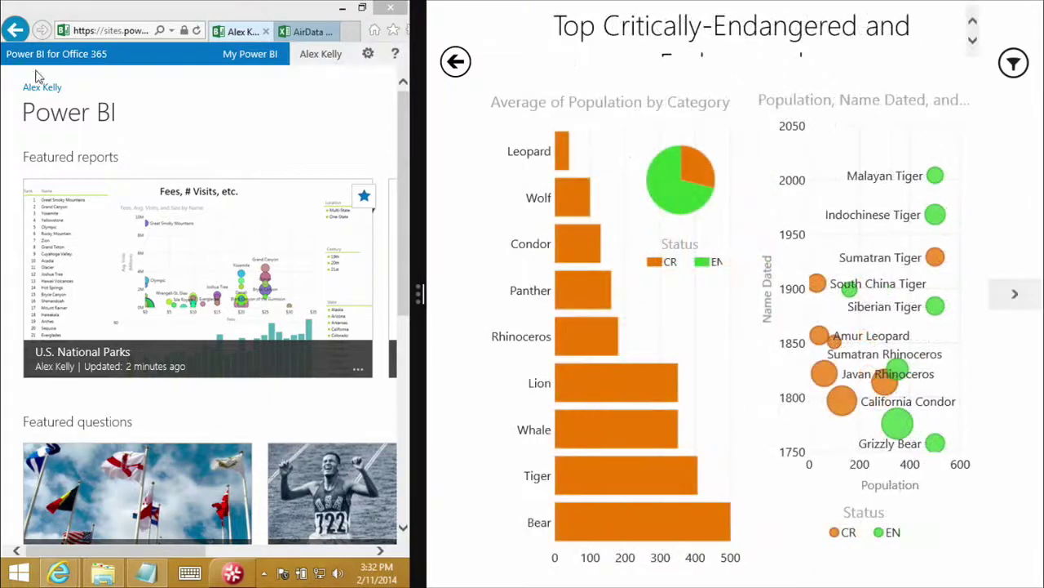
pyautogui.scroll(-5, 198, 129)
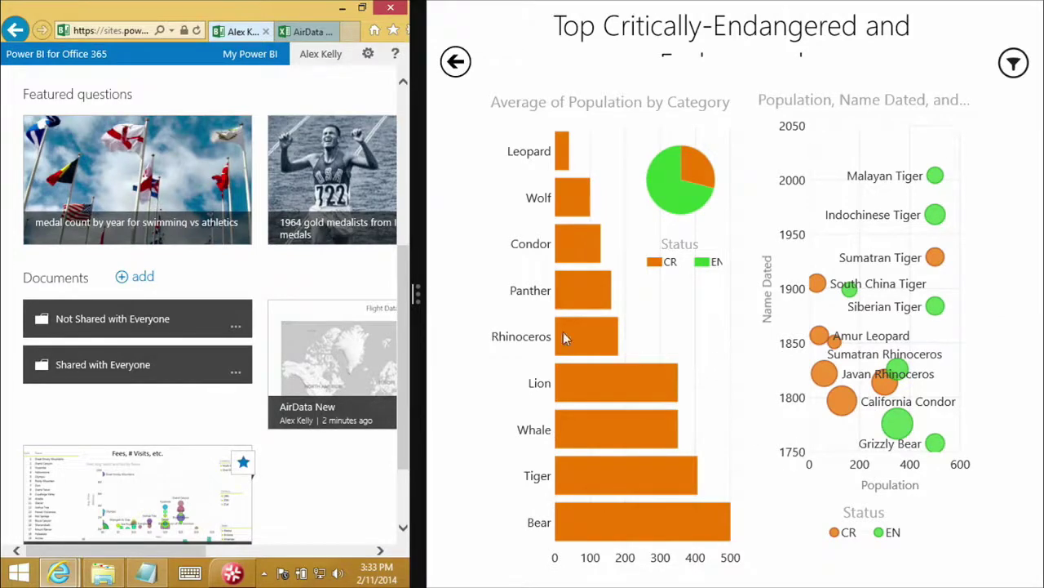
pyautogui.moveTo(414, 315); pyautogui.dragTo(10, 291)
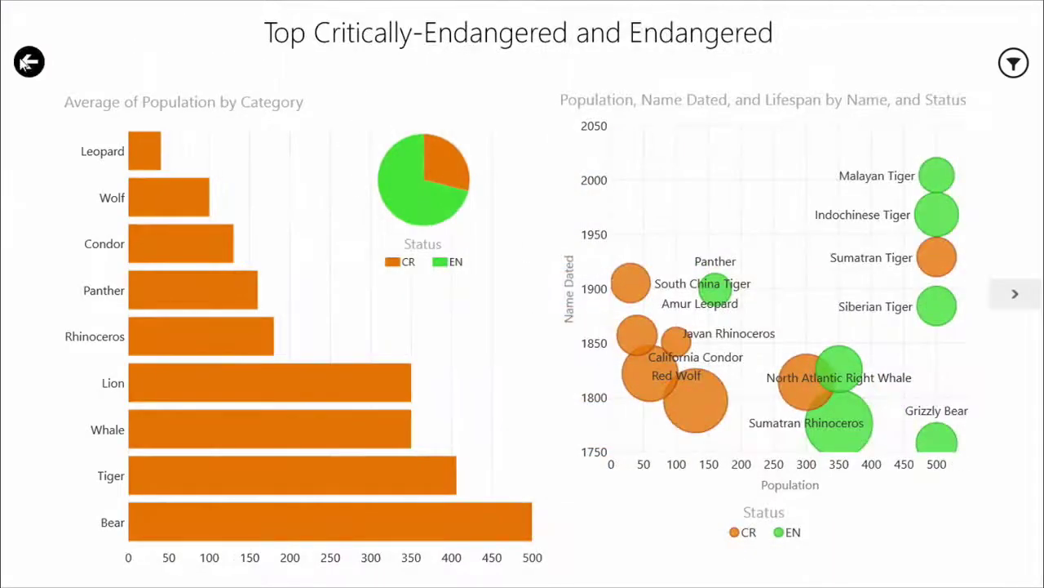
pyautogui.click(28, 62)
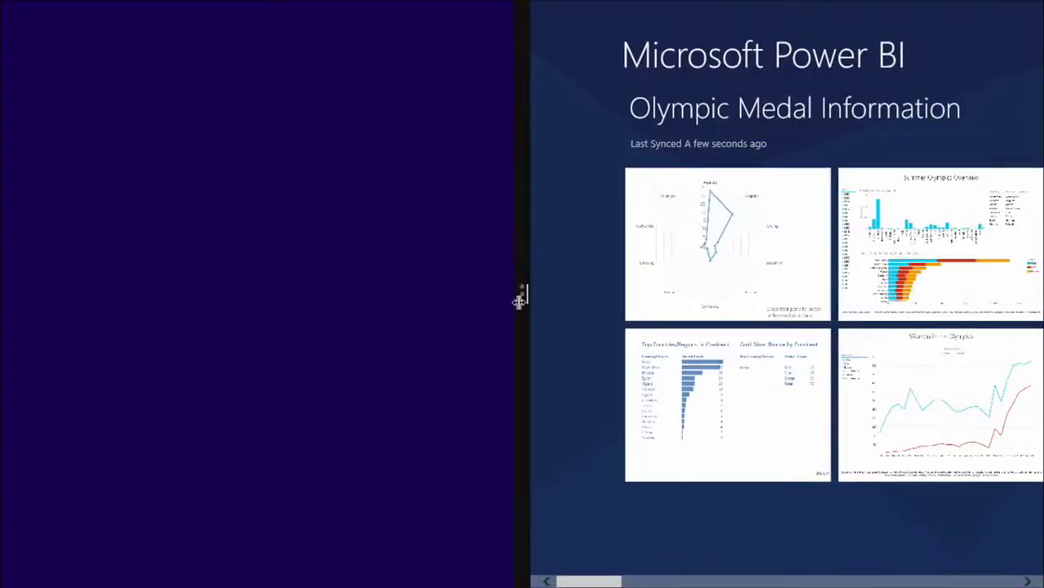
# Show the desktop browser in a wide pane beside the Power BI app and open the U.S. National Parks report from the site's documents.
pyautogui.moveTo(520, 300); pyautogui.dragTo(791, 298)
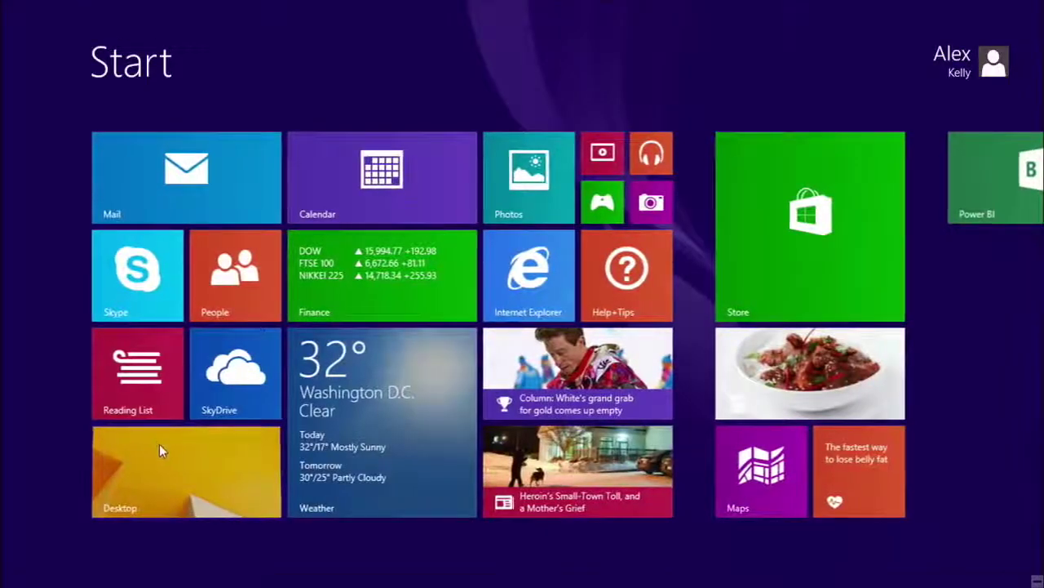
pyautogui.click(159, 444)
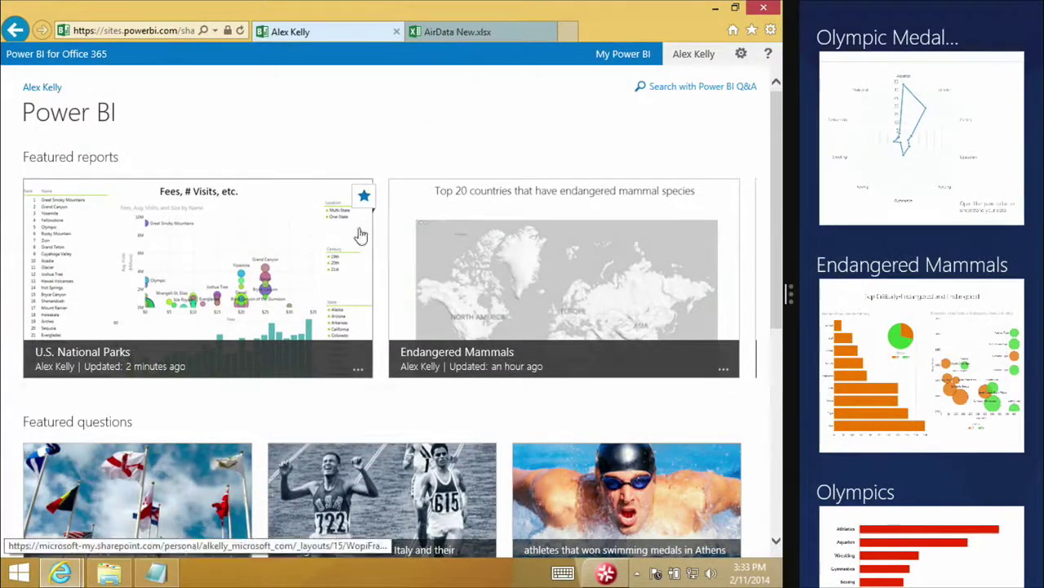
pyautogui.scroll(-5, 320, 308)
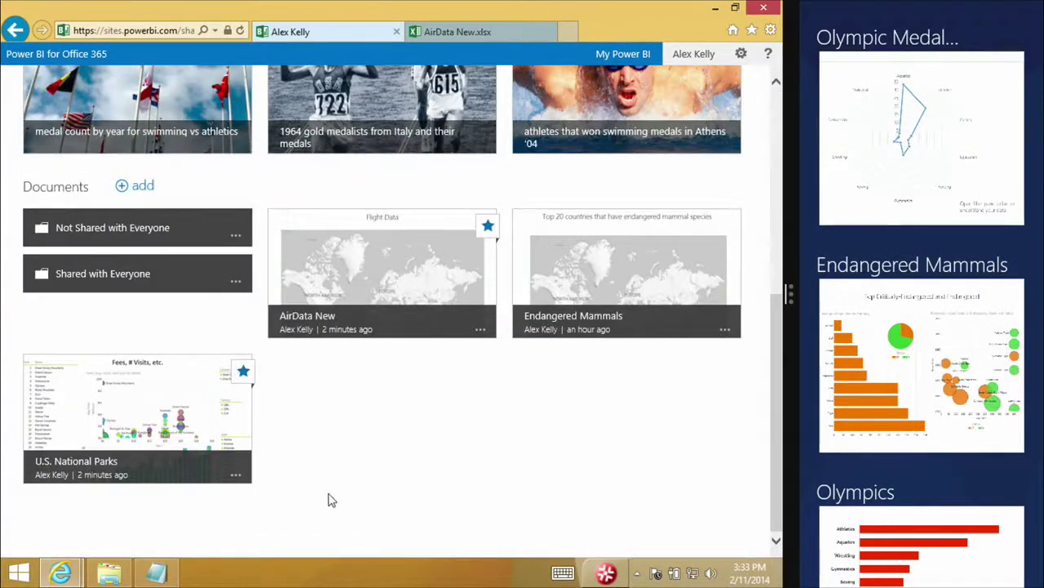
pyautogui.click(155, 404)
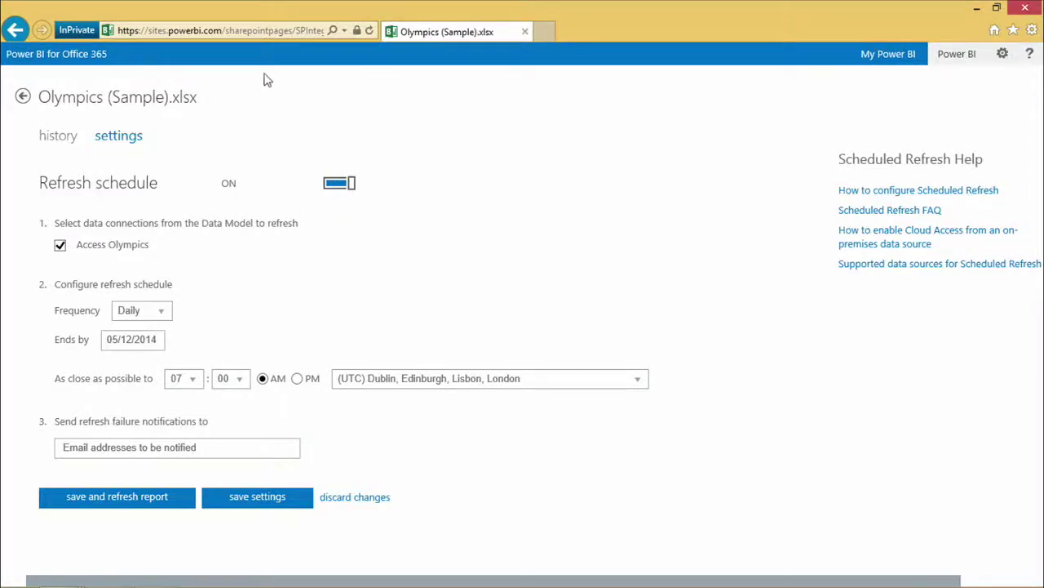
# Return to the team site's Power BI page and open the data refresh scheduling for the Olympics (Sample) document.
pyautogui.click(15, 29)
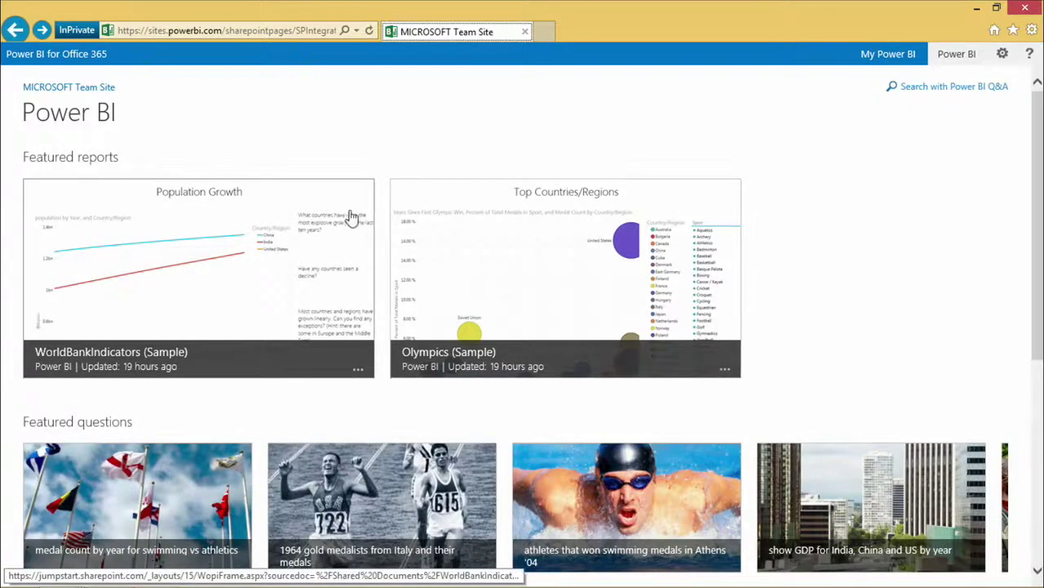
pyautogui.click(631, 235)
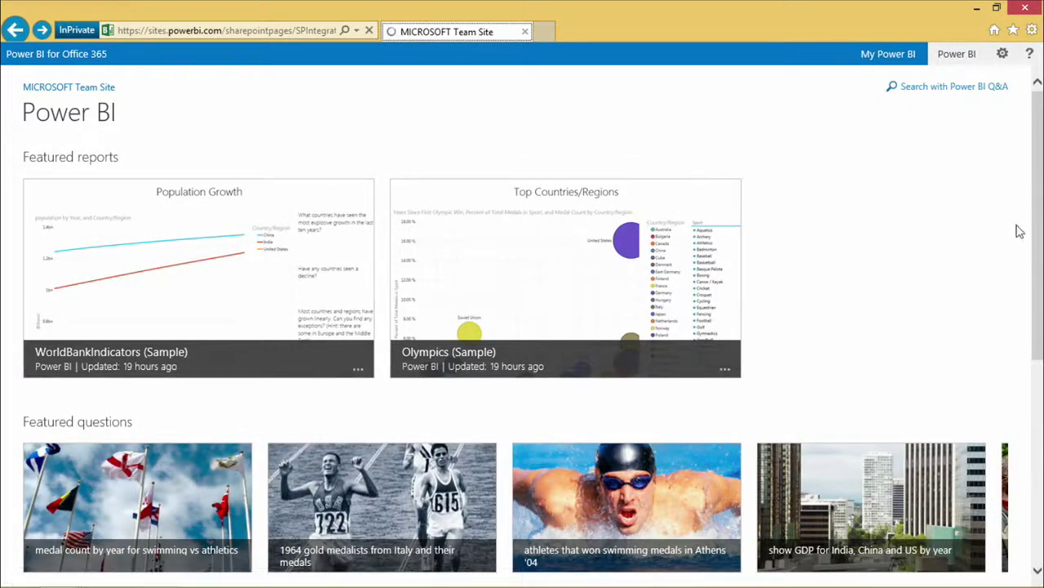
pyautogui.scroll(-4, 1020, 232)
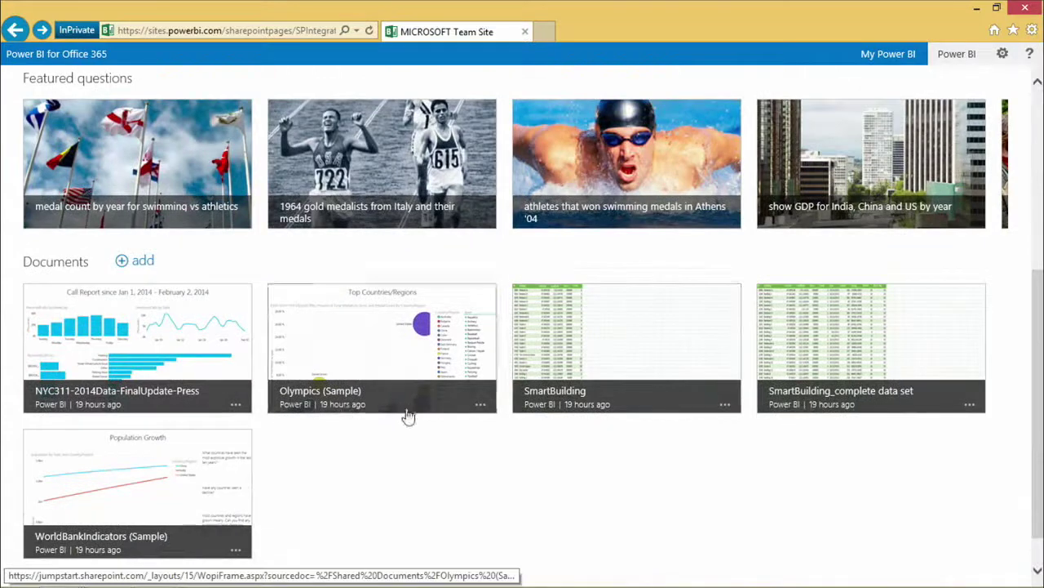
pyautogui.click(480, 405)
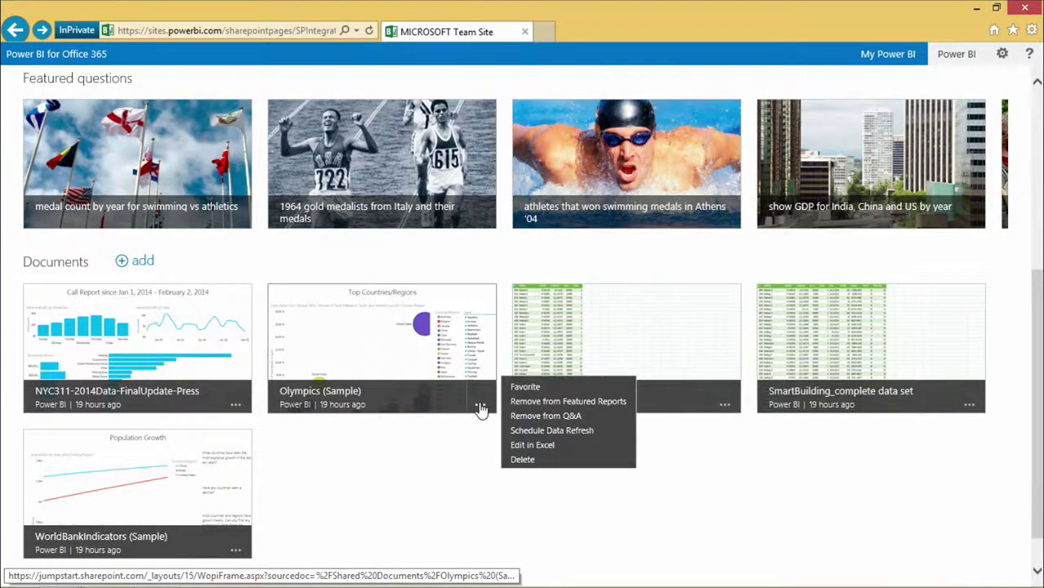
pyautogui.click(604, 431)
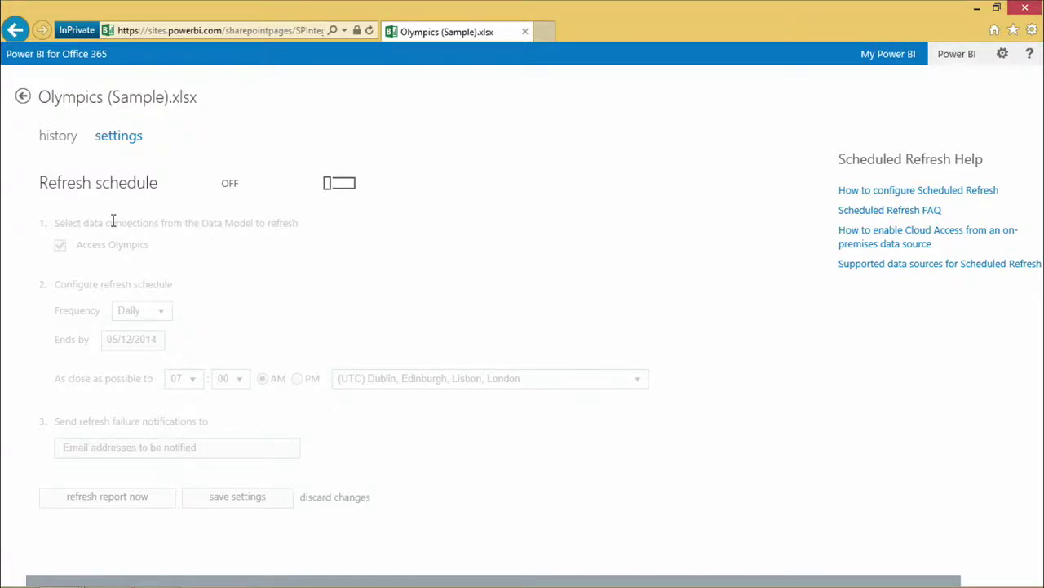
# Turn on the refresh schedule for Olympics (Sample).xlsx and go back from its settings page.
pyautogui.moveTo(82, 222); pyautogui.dragTo(301, 224)
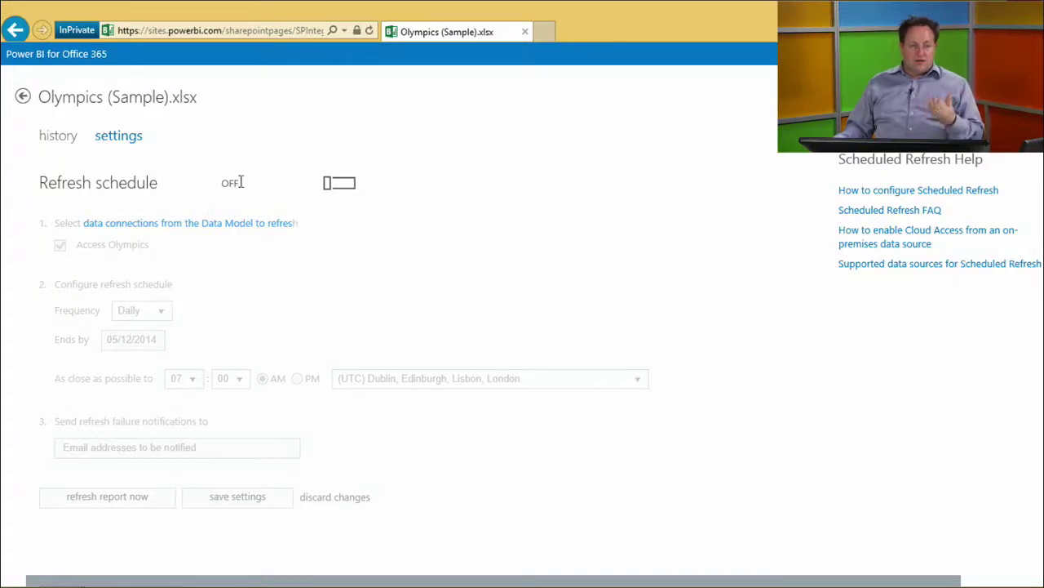
pyautogui.click(346, 186)
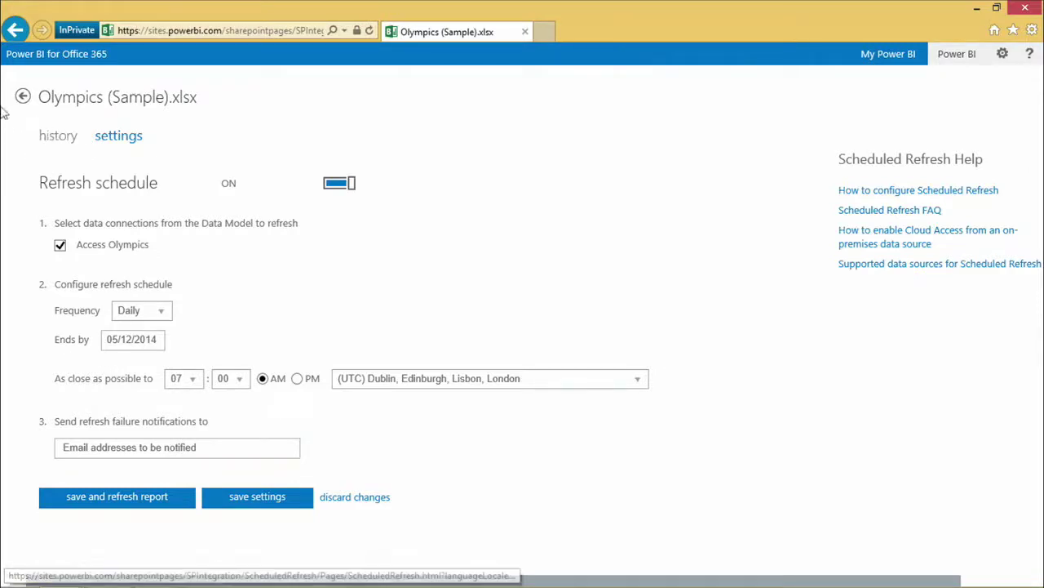
pyautogui.click(24, 98)
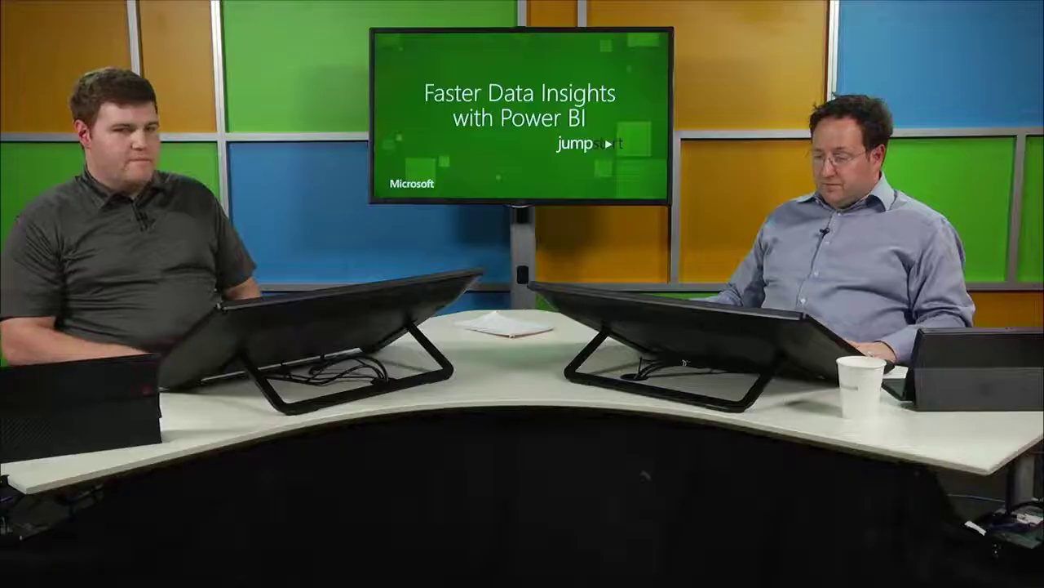